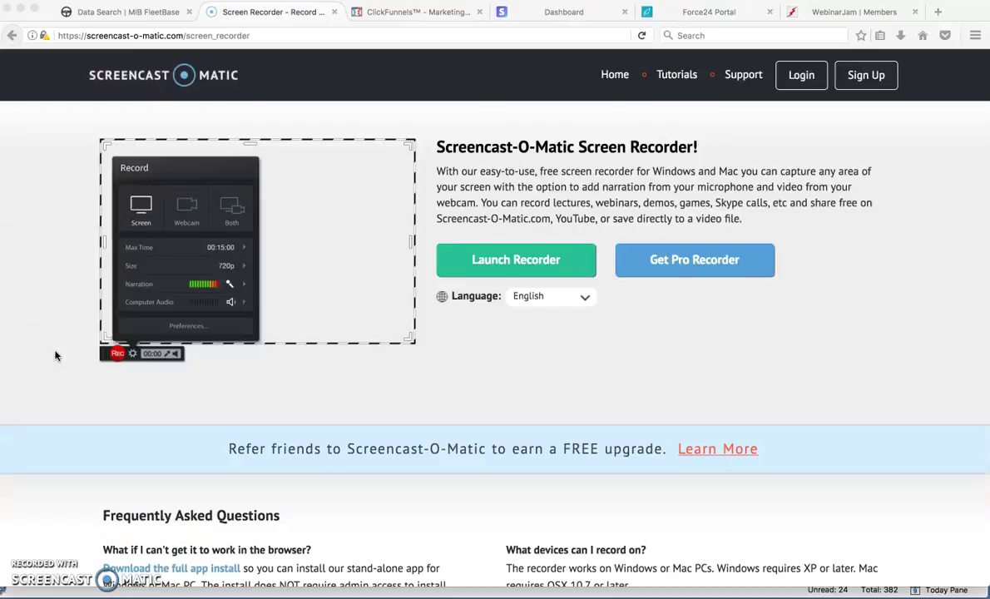
Step: Switch to the MIB FleetBase Data Search page and examine its selection sections, including Deduping & Matching
left_click(99, 14)
left_click(101, 305)
scroll(102, 306, "down", 5)
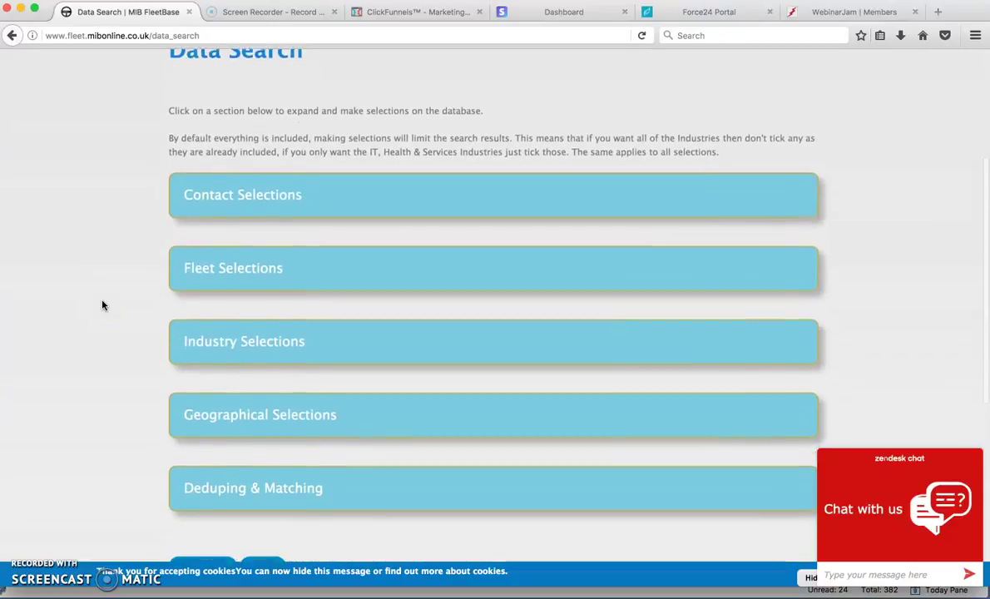
scroll(102, 305, "down", 1)
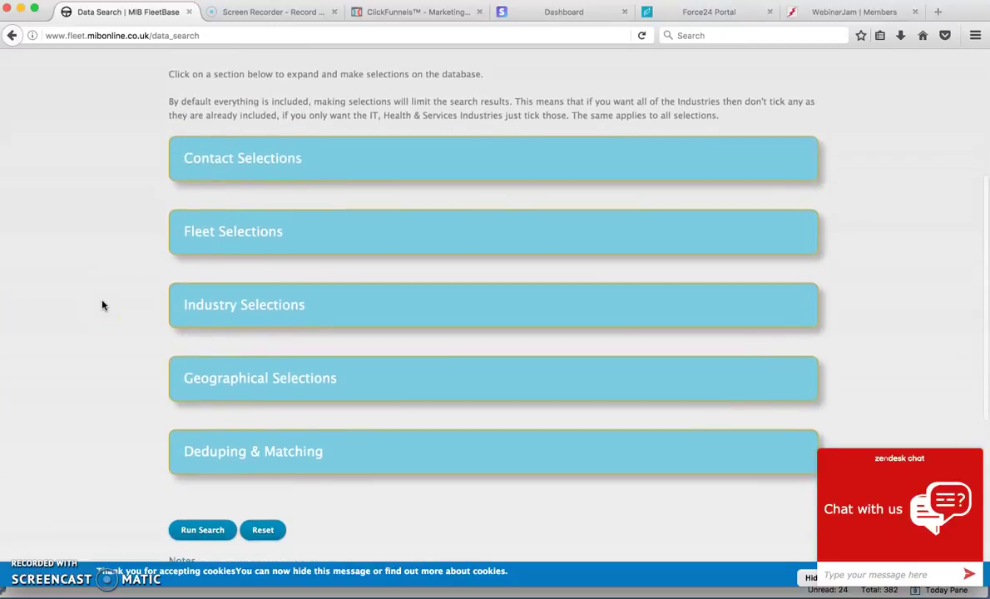
scroll(102, 306, "up", 6)
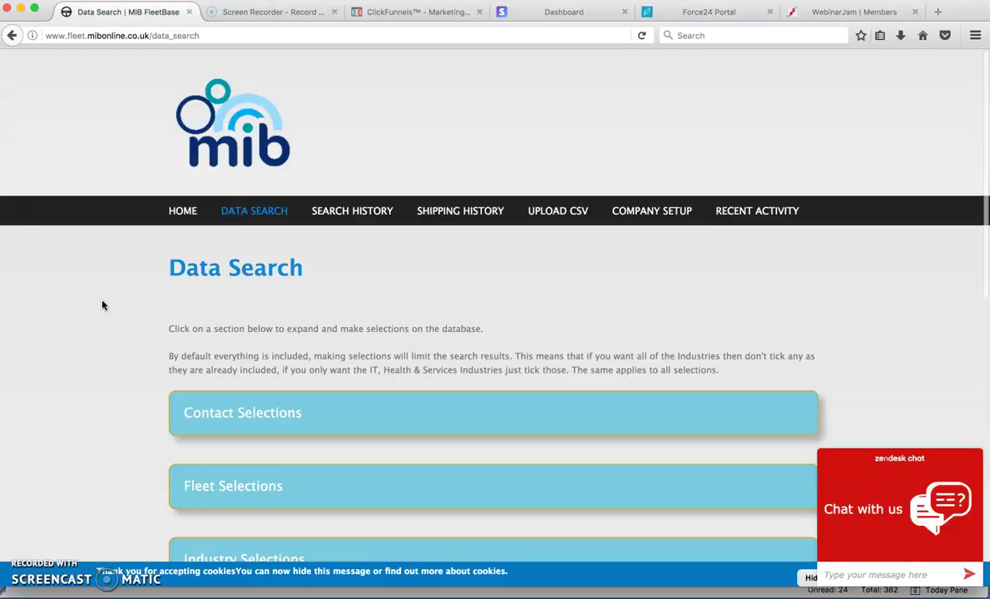
left_click(132, 366)
scroll(133, 369, "down", 6)
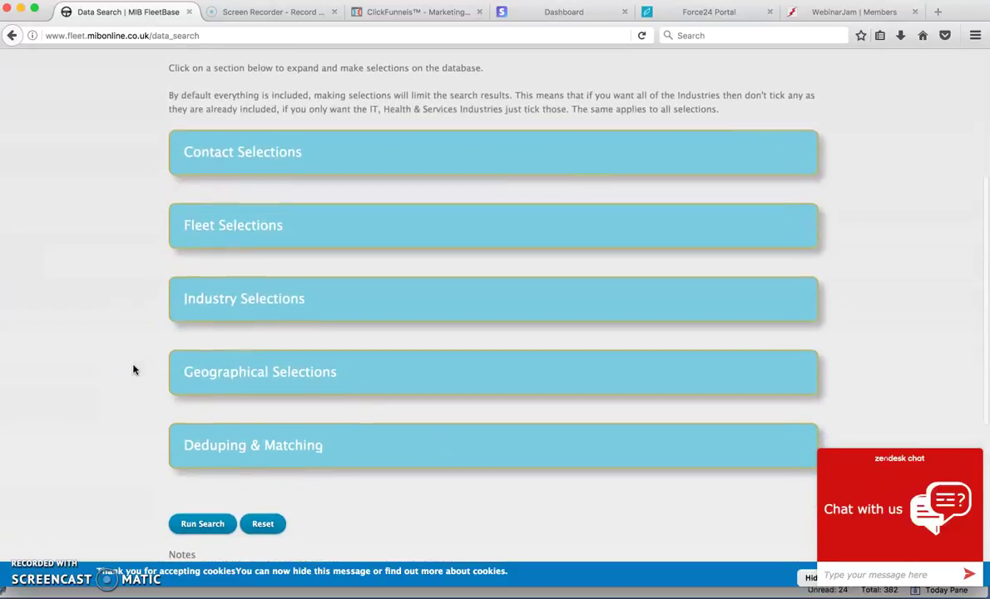
left_click(228, 450)
scroll(133, 358, "up", 4)
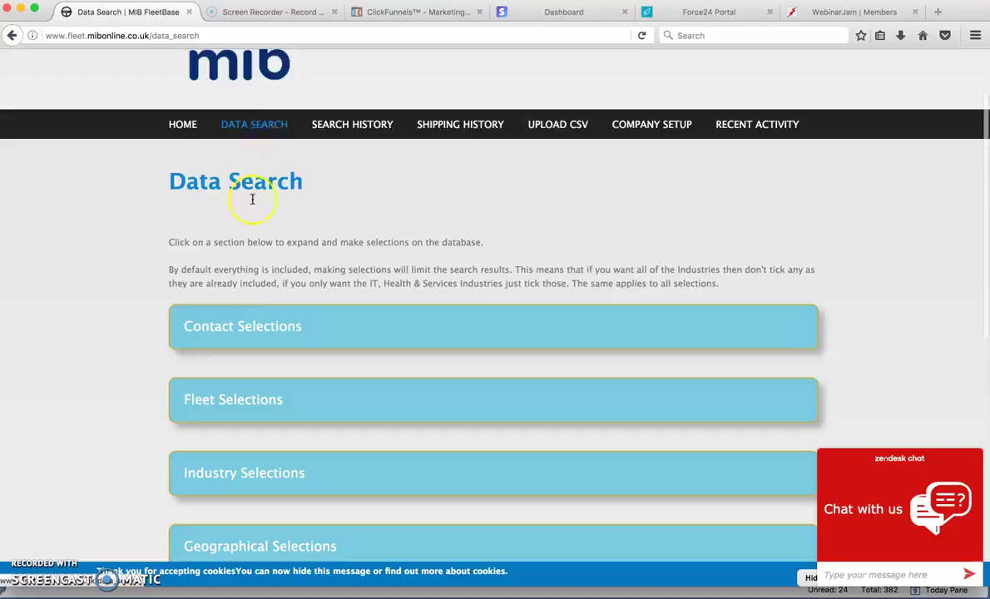
scroll(139, 269, "down", 3)
scroll(87, 239, "down", 1)
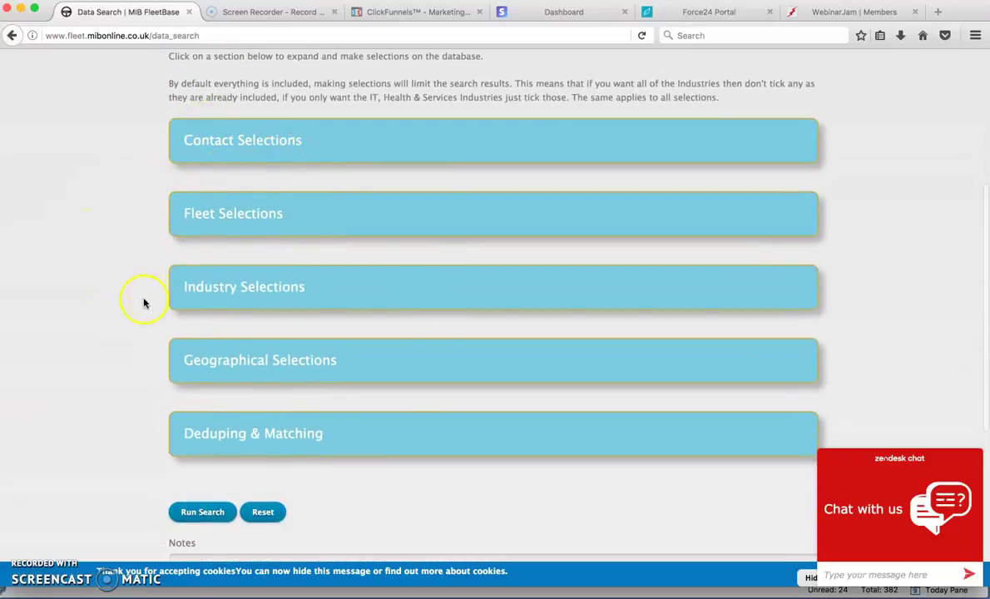
scroll(88, 330, "down", 2)
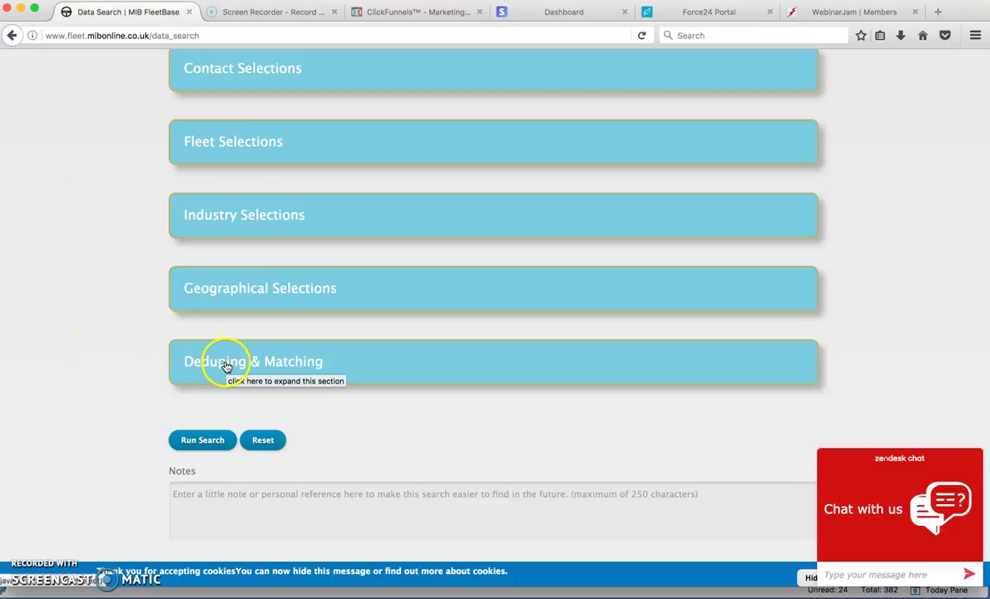
scroll(142, 334, "up", 5)
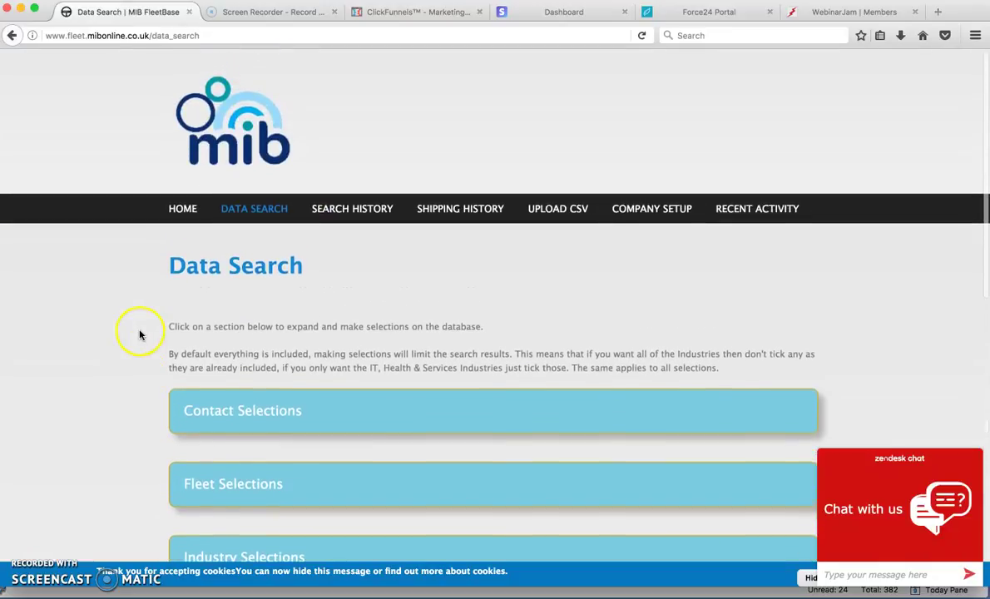
Step: Open the Upload CSV page and browse the Desktop folder for files to upload
left_click(571, 217)
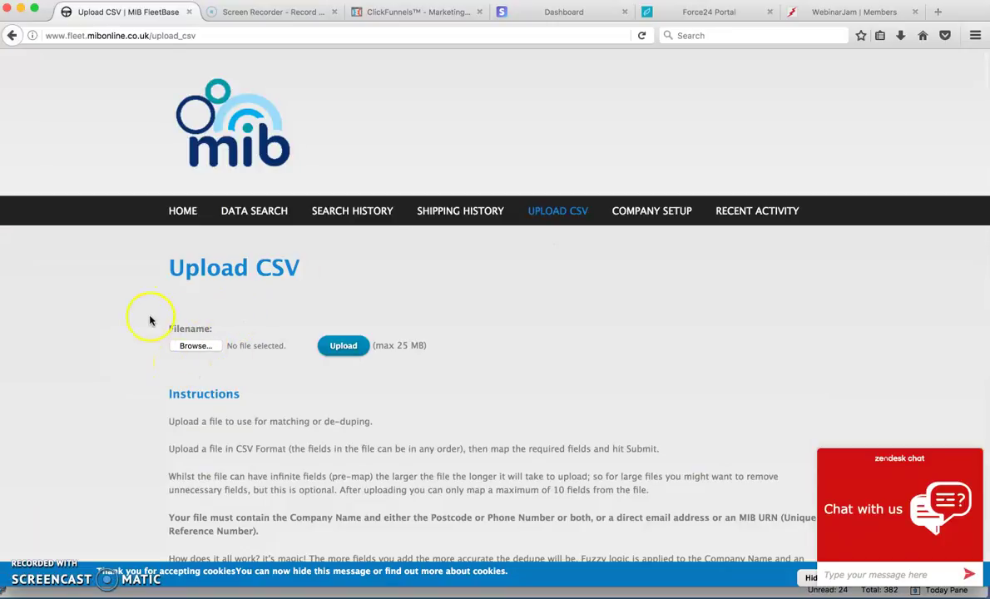
left_click(200, 348)
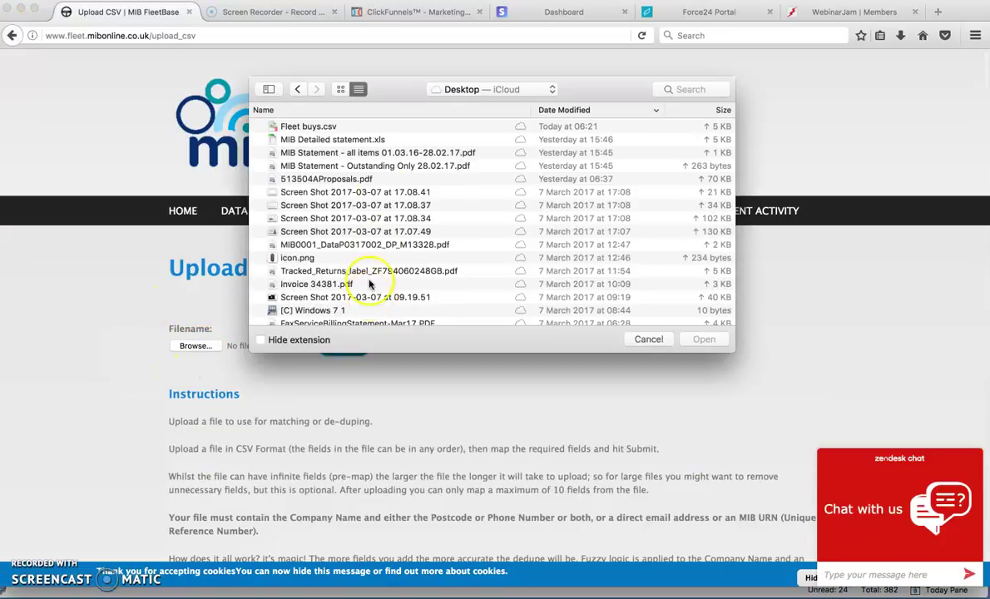
left_click(450, 90)
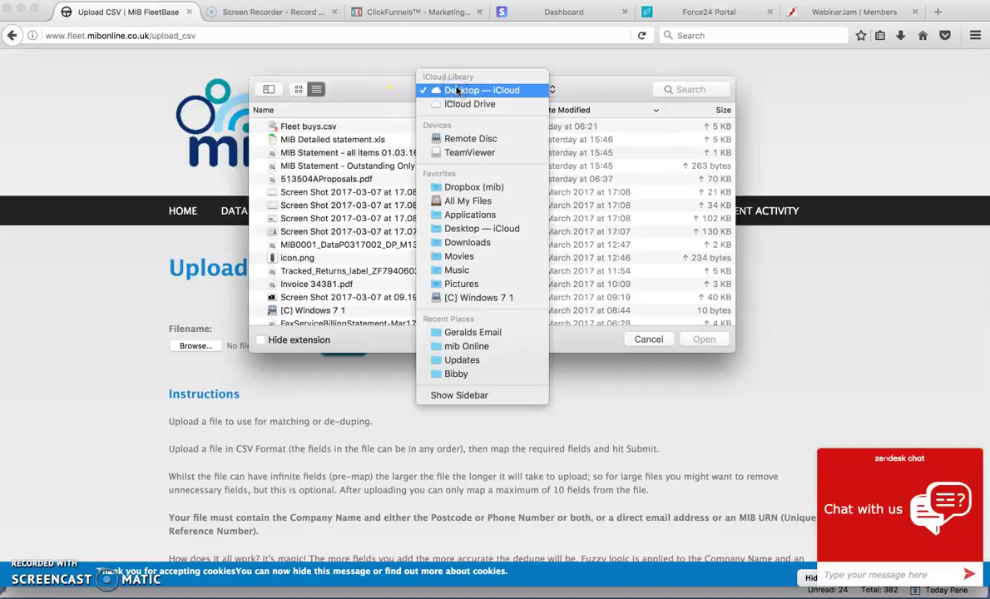
left_click(387, 93)
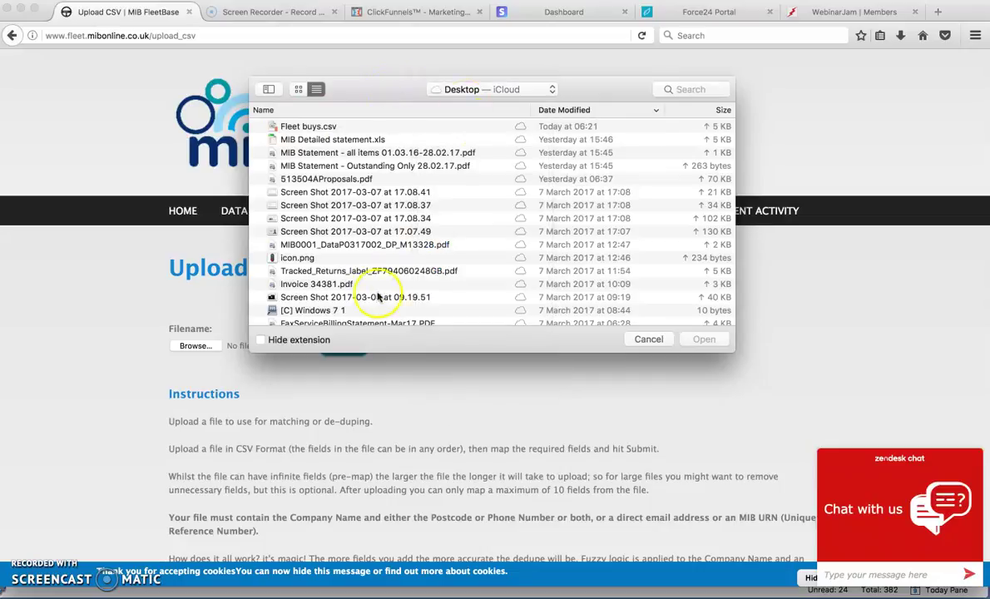
Step: Switch to the REA2307 spreadsheet in Excel and delete the address line, locality, town and county columns, C through G
key("ctrl+Up")
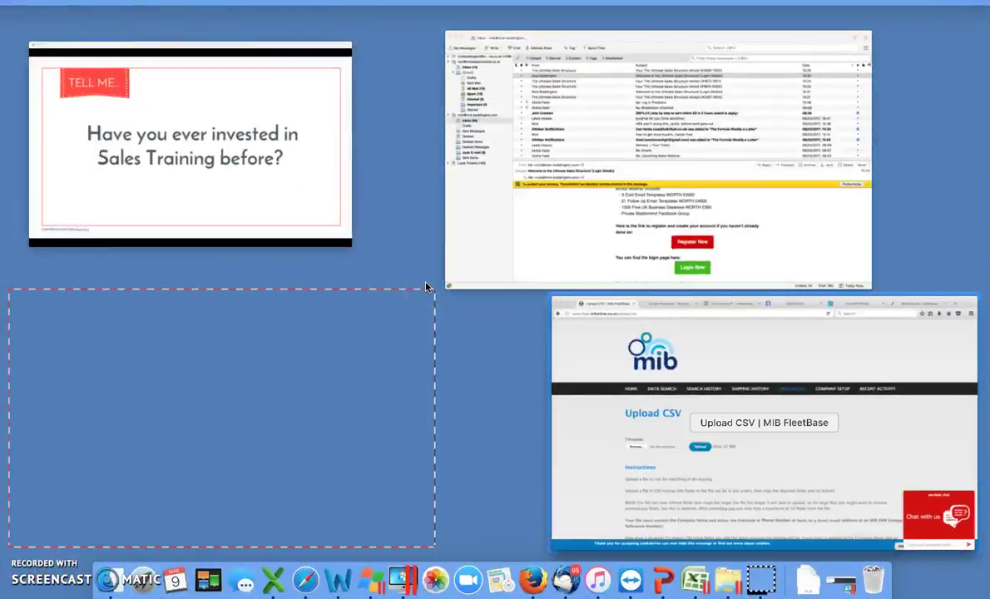
left_click(426, 290)
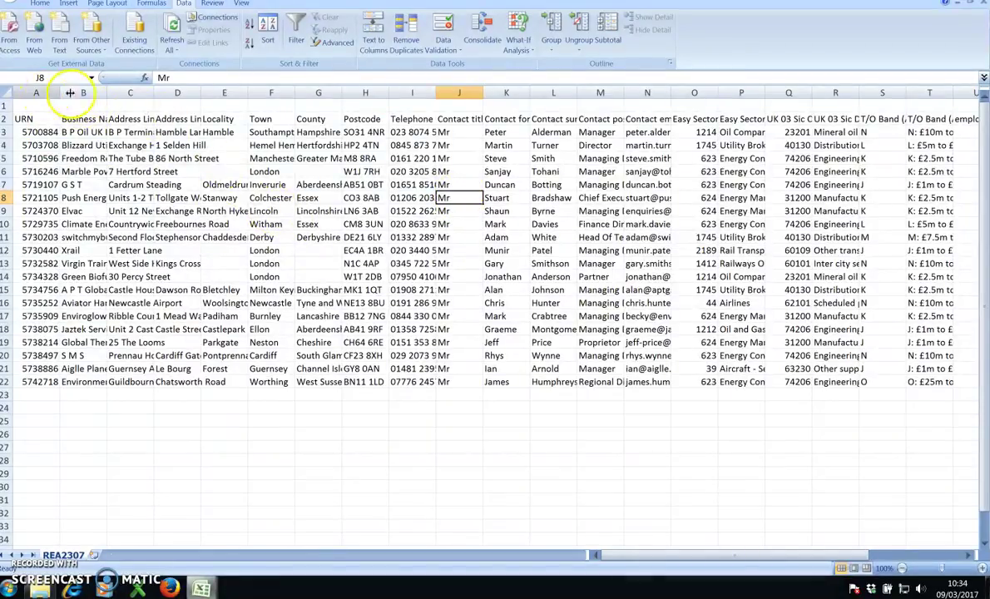
left_click_drag(117, 91, 319, 90)
right_click(237, 155)
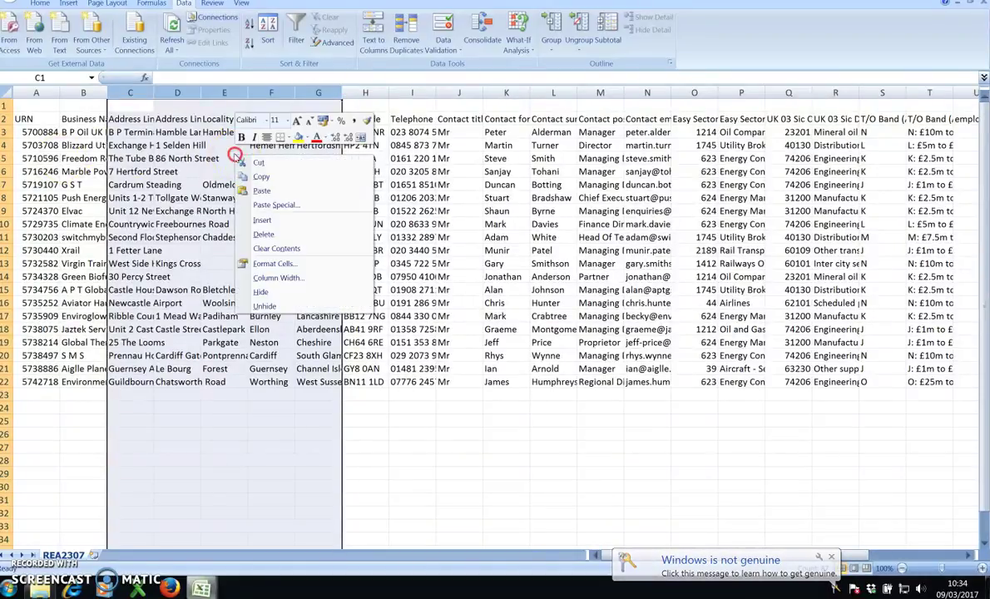
left_click(264, 235)
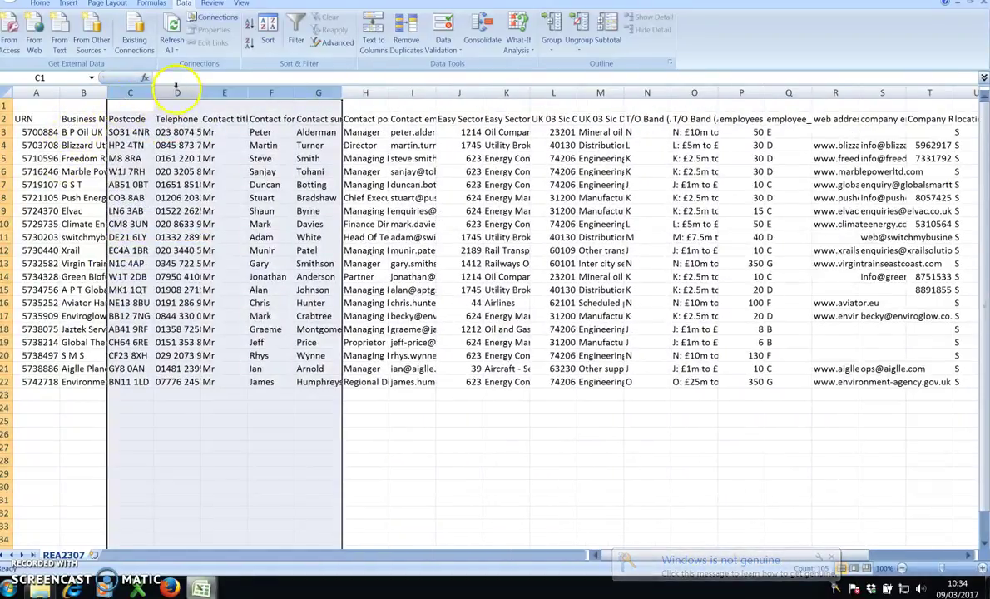
Step: Delete the URN column from the spreadsheet
left_click(177, 90)
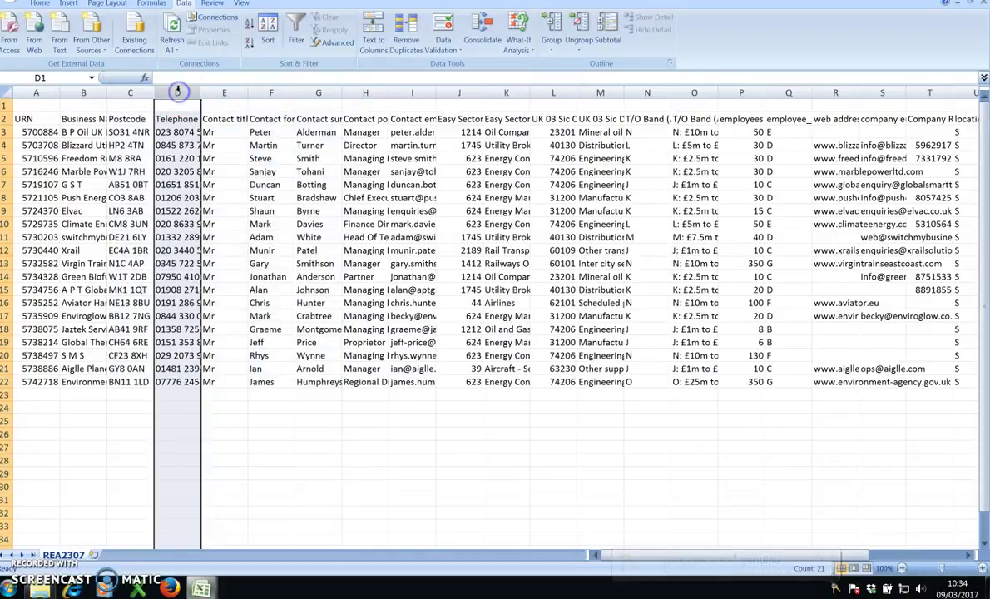
left_click(21, 88)
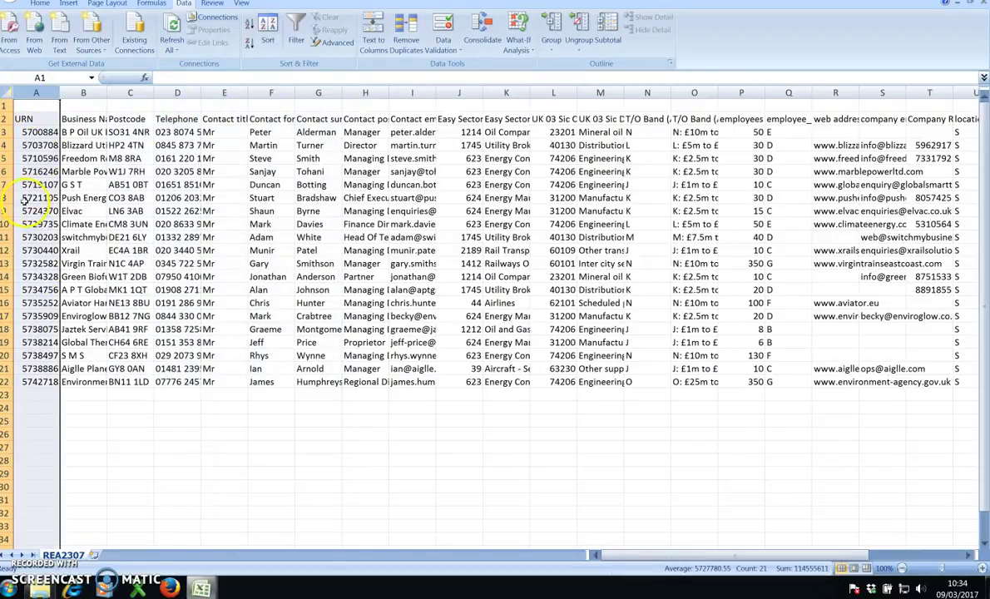
right_click(42, 131)
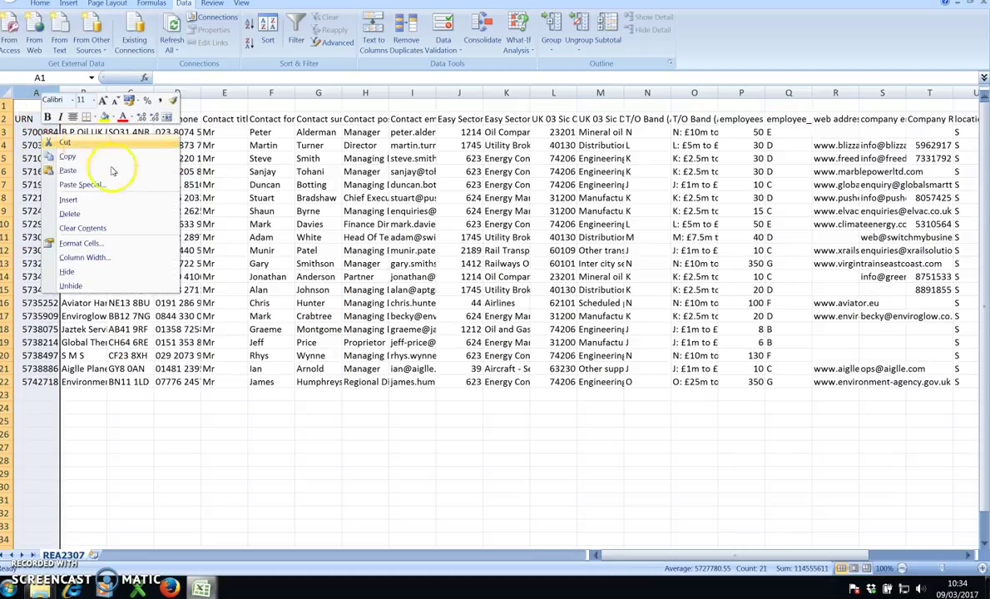
left_click(70, 213)
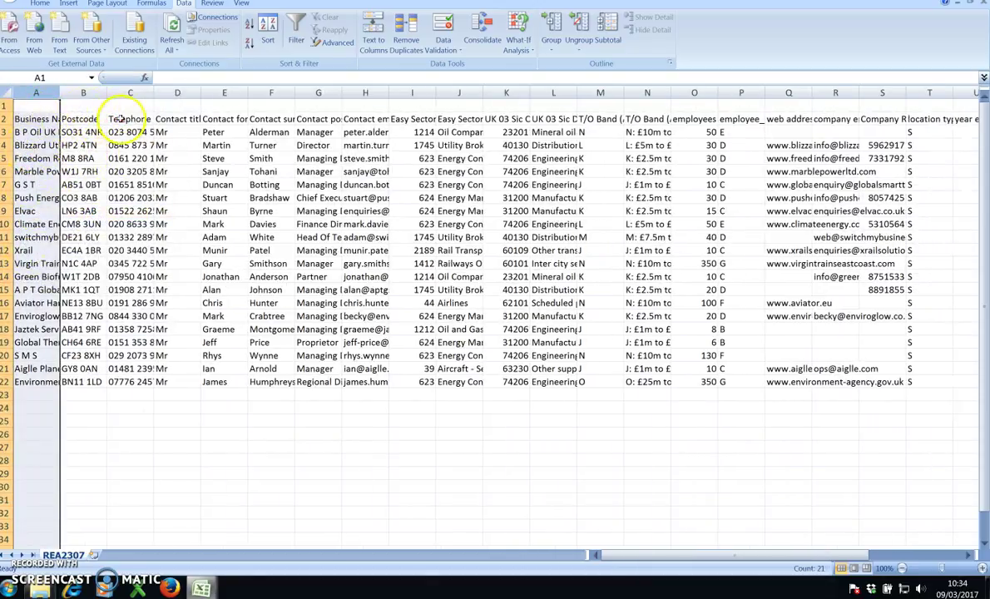
Step: Delete the contact title, forename, surname and position columns, D through G
mouse_move(184, 90)
left_mouse_down()
mouse_move(316, 84)
mouse_move(181, 88)
left_mouse_up()
left_click(318, 145)
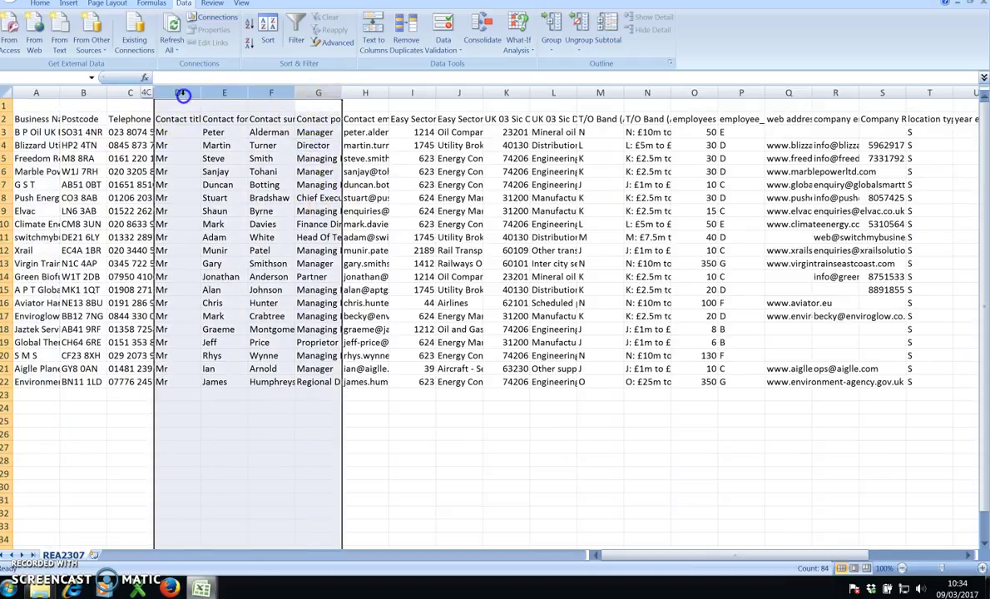
right_click(218, 92)
left_click(251, 221)
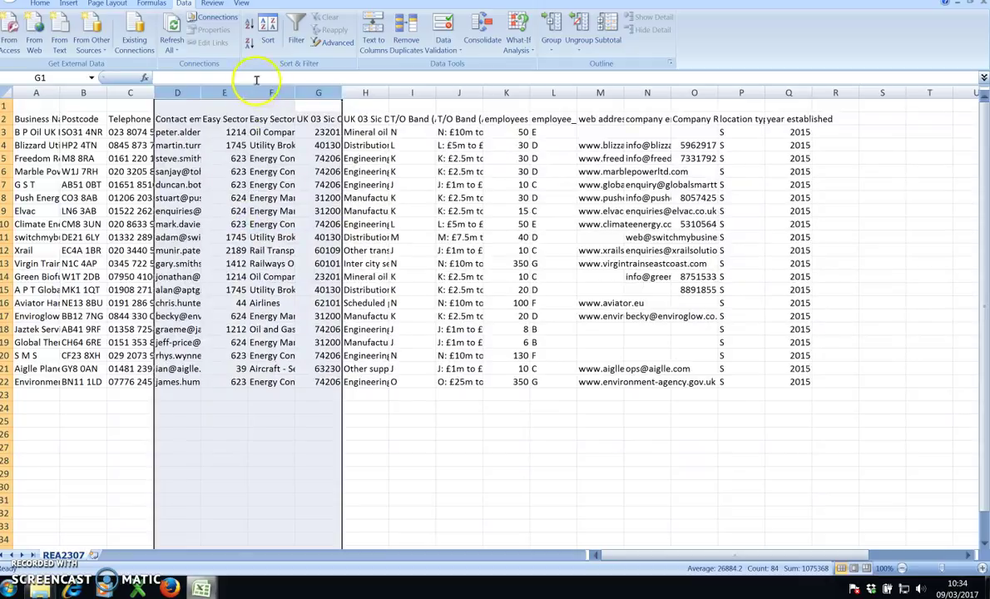
Step: Delete all columns after the contact email address, E through R
left_click_drag(232, 88, 828, 83)
right_click(714, 93)
left_click(736, 203)
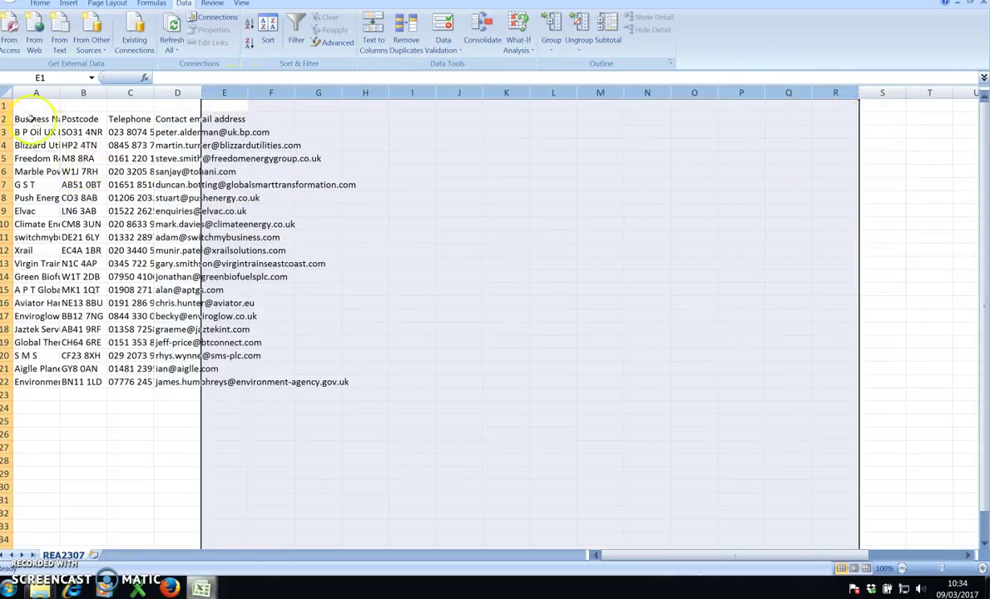
Step: Delete the empty first row and fit the column widths to their contents
left_click(9, 106)
right_click(9, 105)
left_click(42, 189)
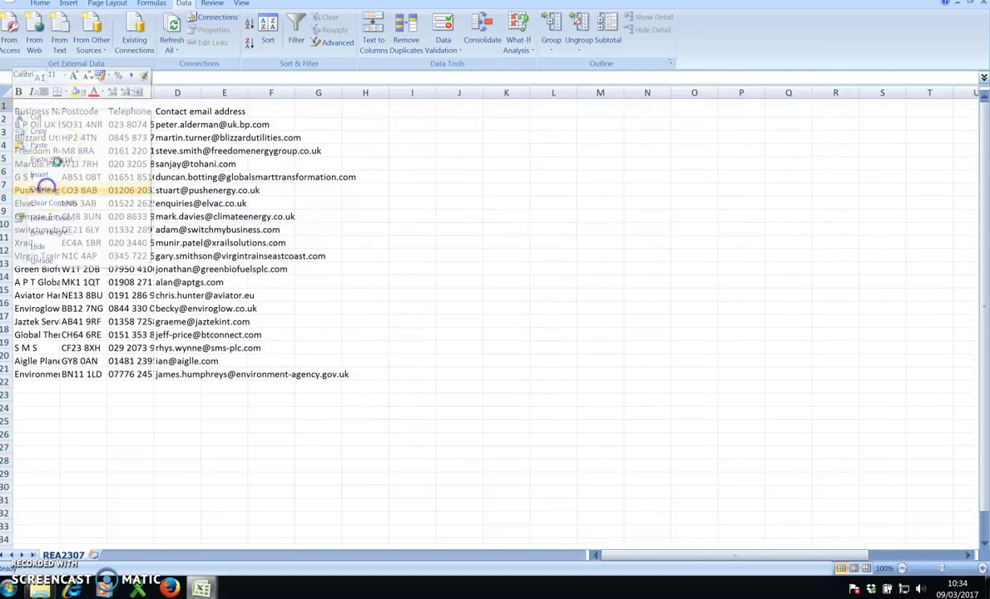
double_click(58, 92)
double_click(168, 92)
double_click(239, 93)
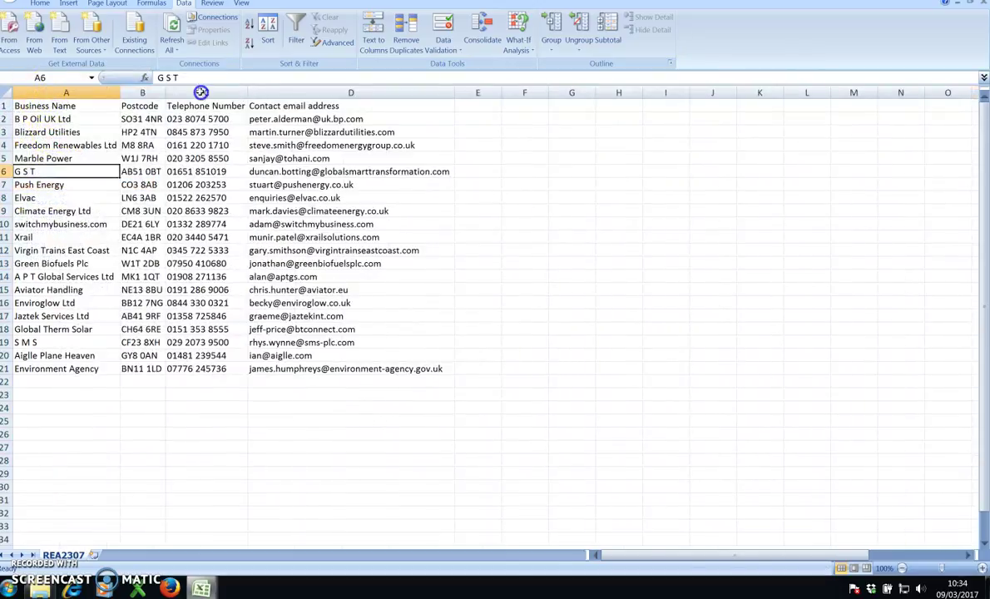
Step: Save the sheet to the Desktop as a comma-delimited CSV named Test Upload and switch back to the Upload CSV page in the browser
left_click(76, 162)
key("alt+f")
key("Escape")
key("F12")
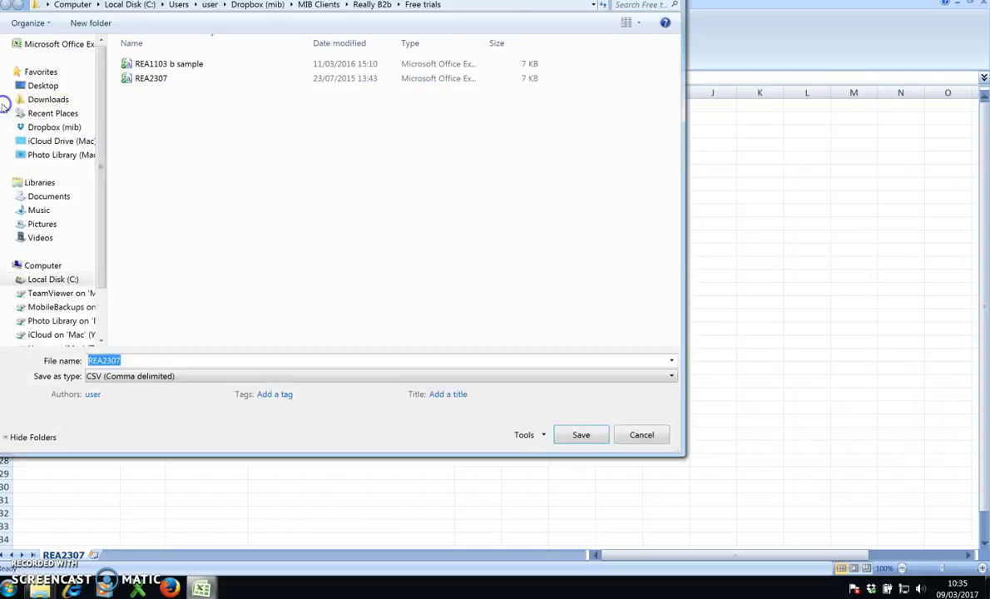
left_click(42, 86)
type("Test Upload")
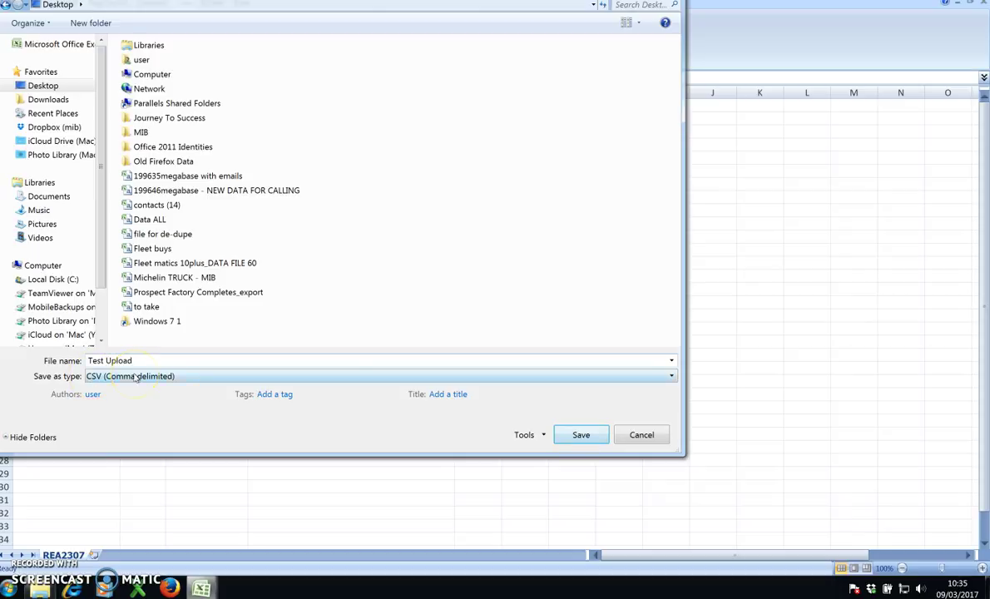
key("Return")
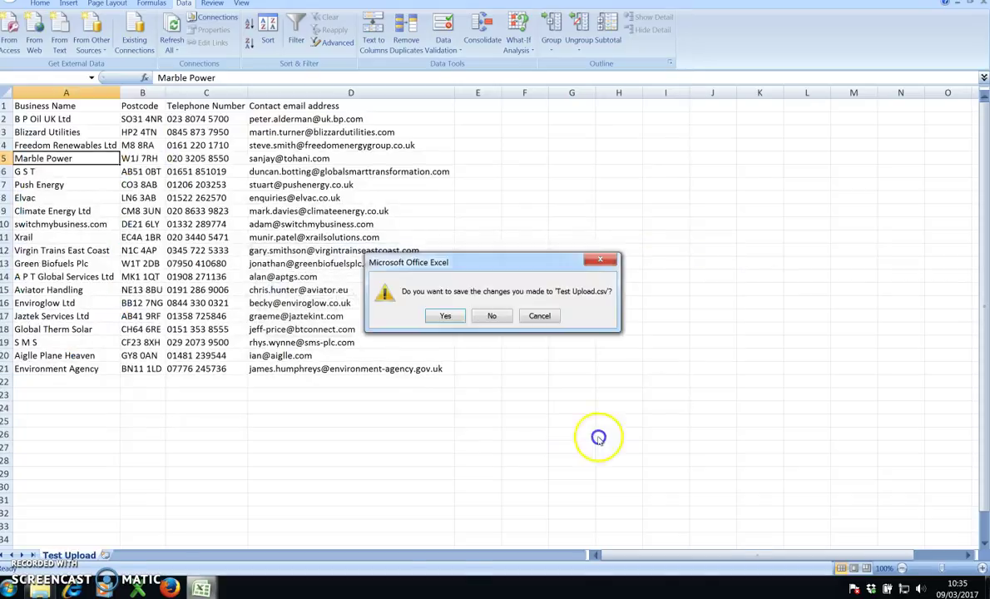
key("ctrl+Up")
left_click(593, 431)
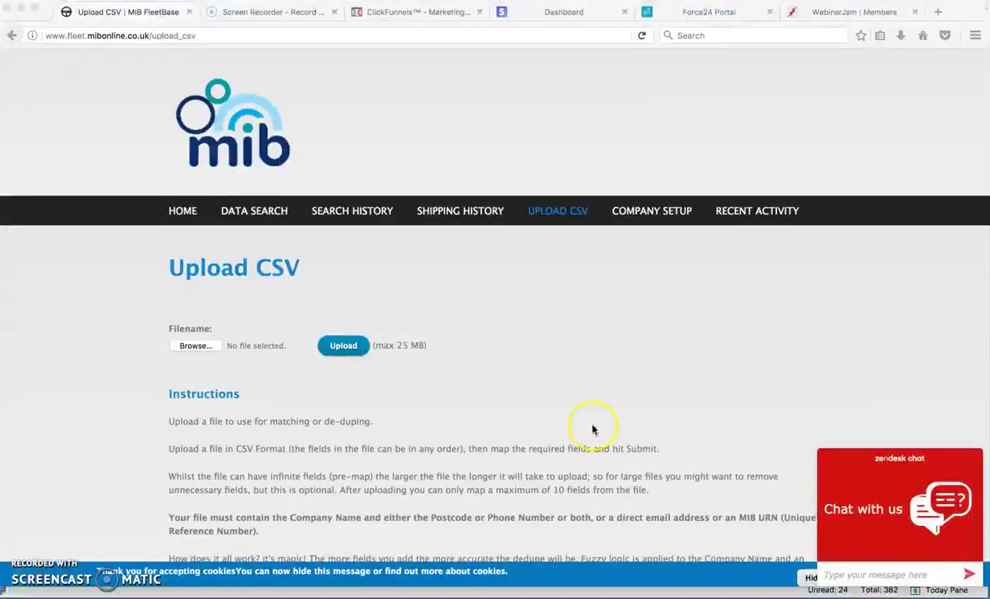
left_click(196, 346)
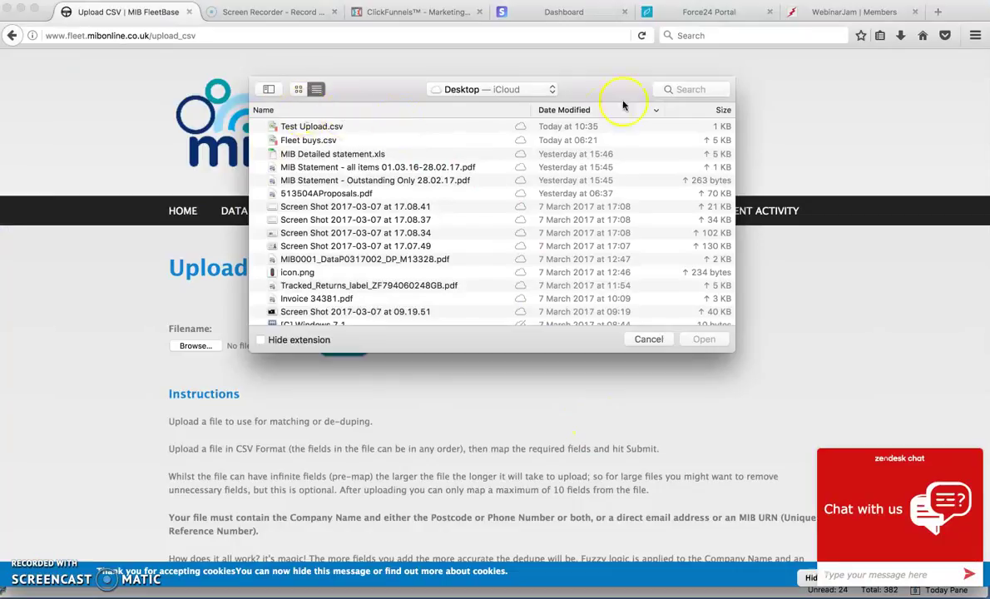
left_click(642, 338)
left_click(561, 210)
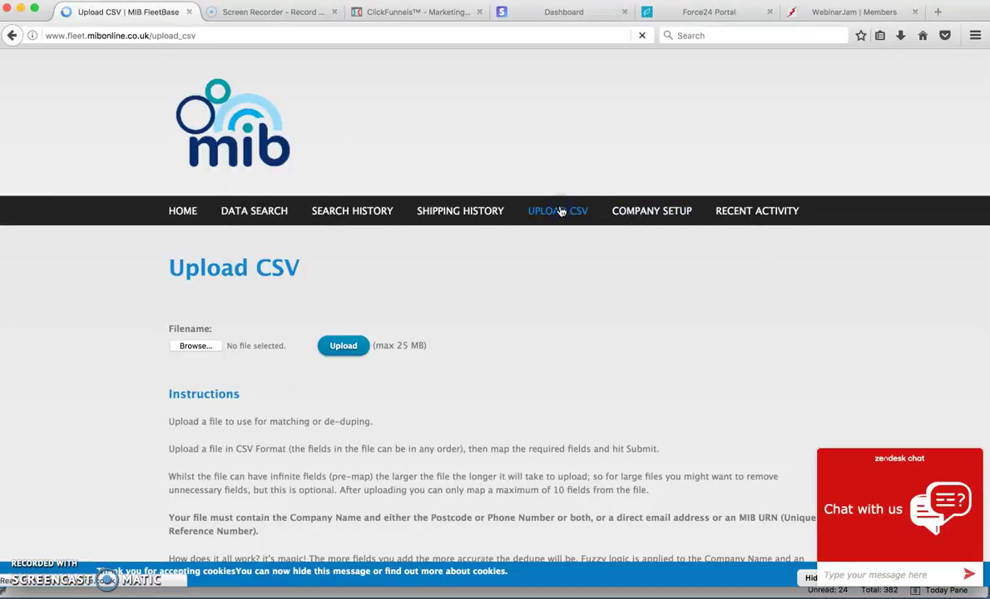
Step: Choose Test Upload.csv from the Desktop and upload it to FleetBase
left_click(184, 349)
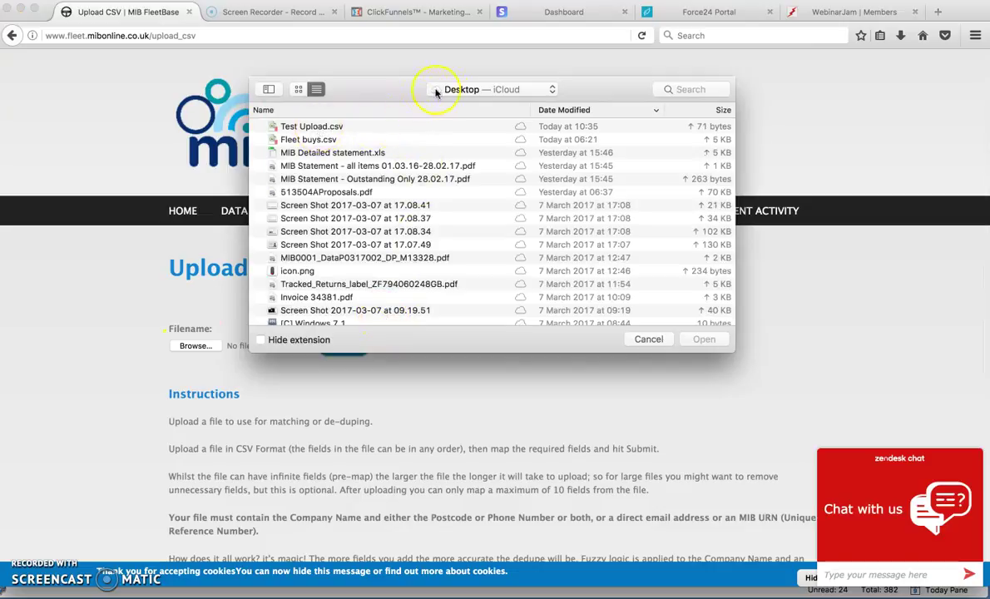
left_click(284, 126)
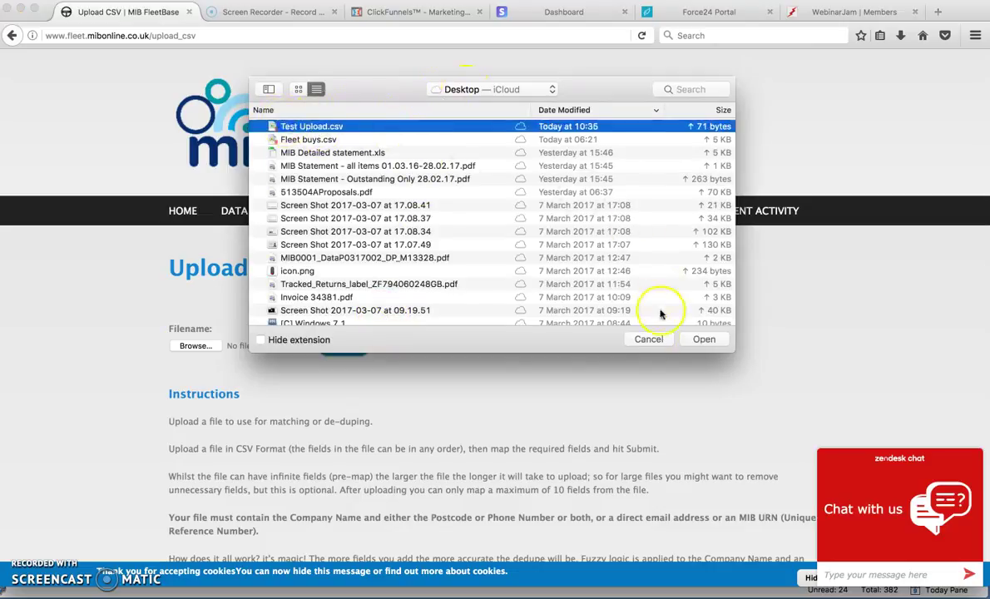
left_click(702, 341)
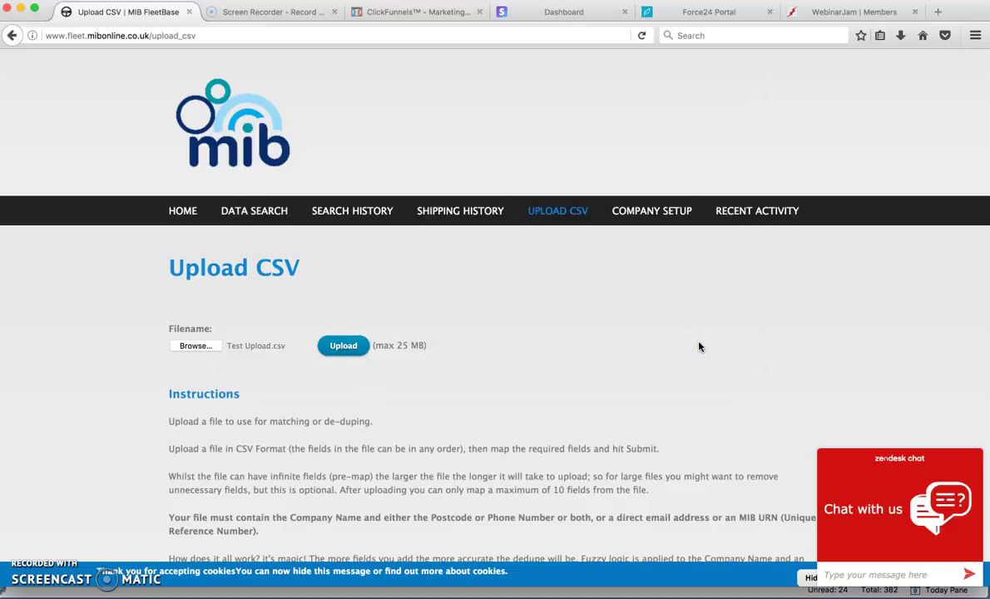
left_click(276, 345)
left_click(645, 337)
left_click(354, 347)
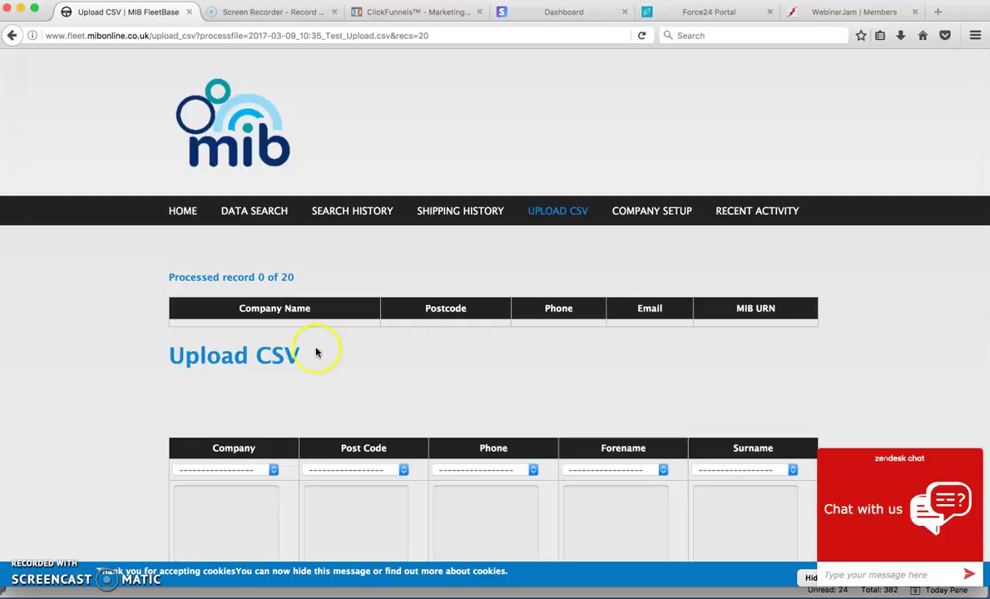
Step: Map the Company column to Business Name, Post Code to Postcode and Phone to Telephone Number for the uploaded CSV
scroll(316, 353, "down", 3)
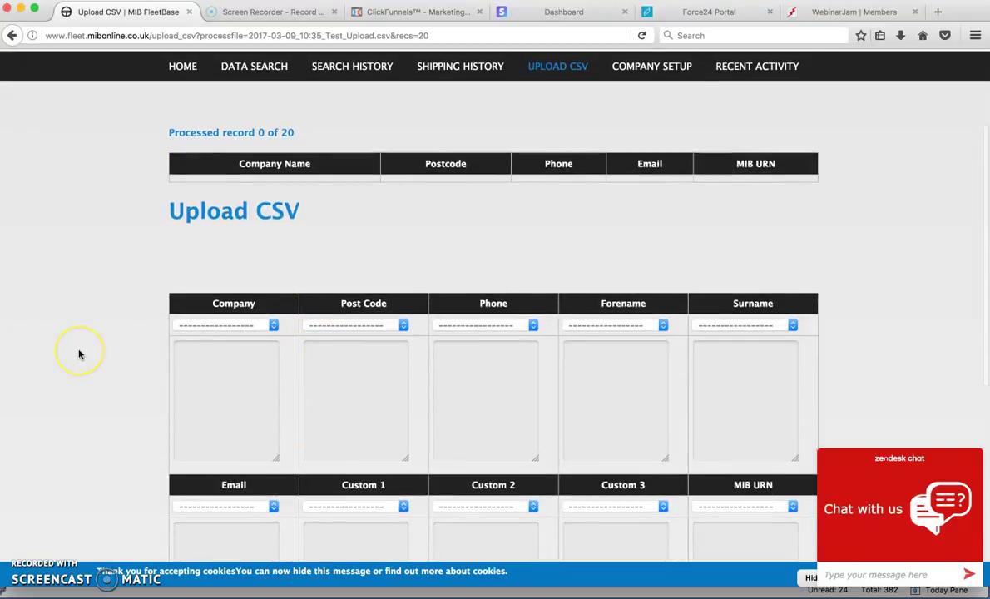
scroll(79, 354, "down", 3)
scroll(79, 355, "down", 1)
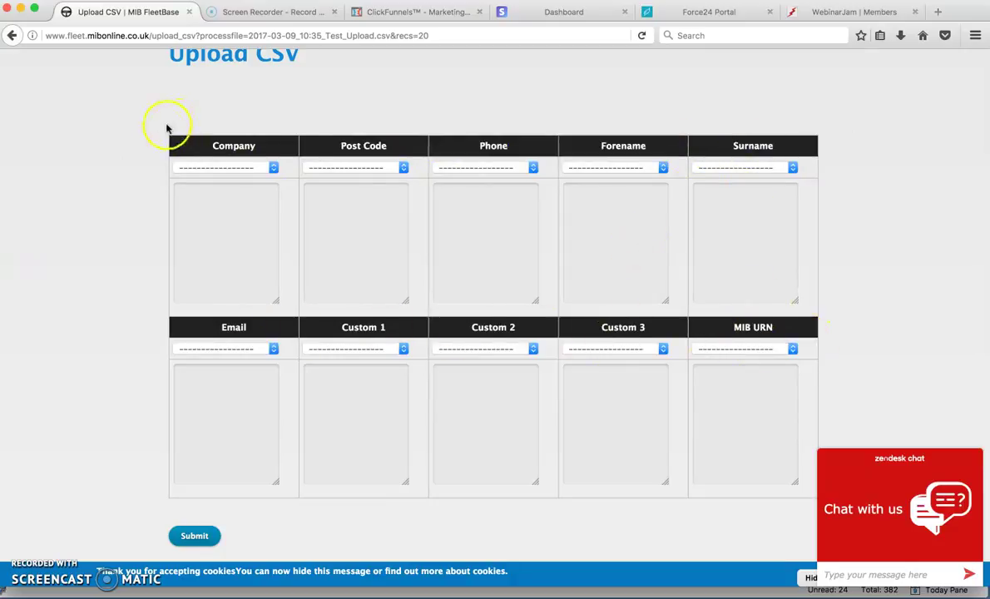
left_click(274, 168)
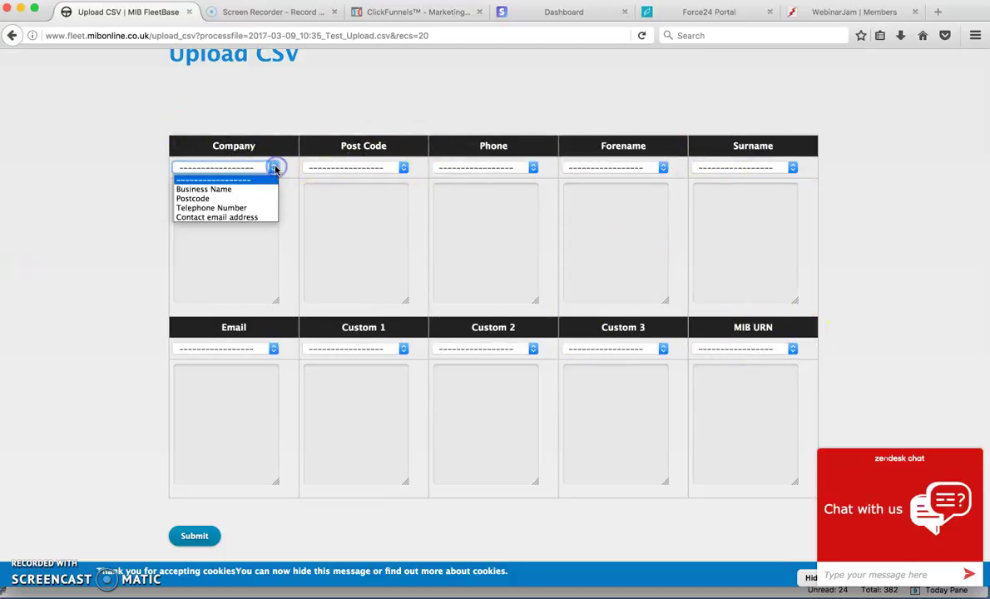
left_click(237, 193)
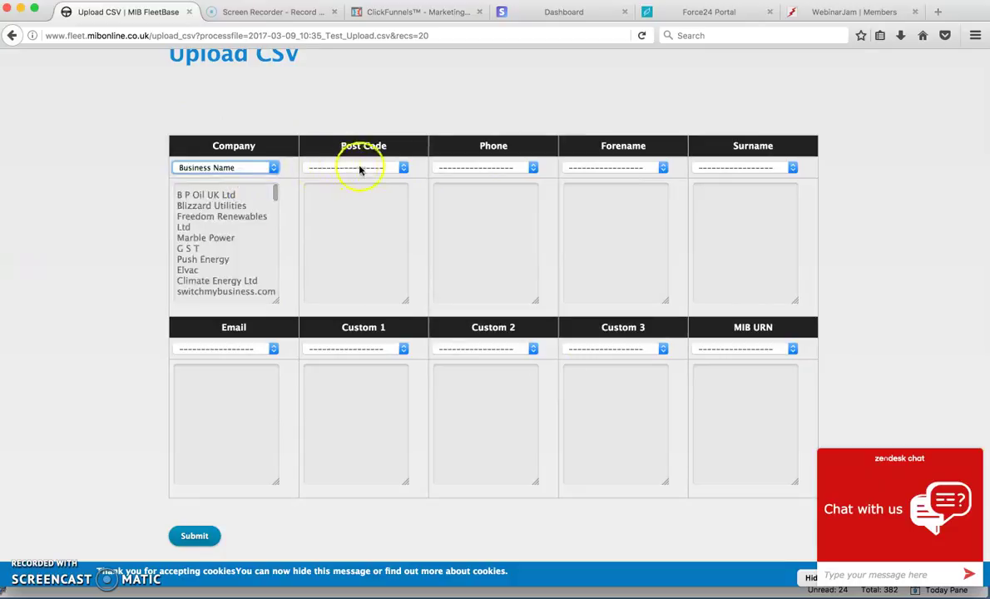
left_click(398, 169)
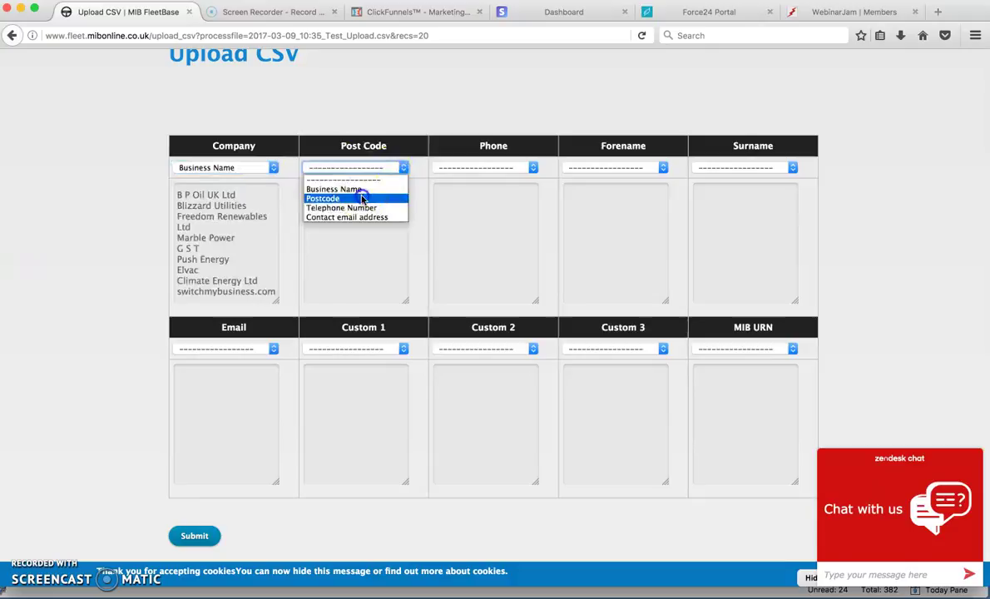
left_click(329, 198)
left_click(451, 169)
left_click(456, 207)
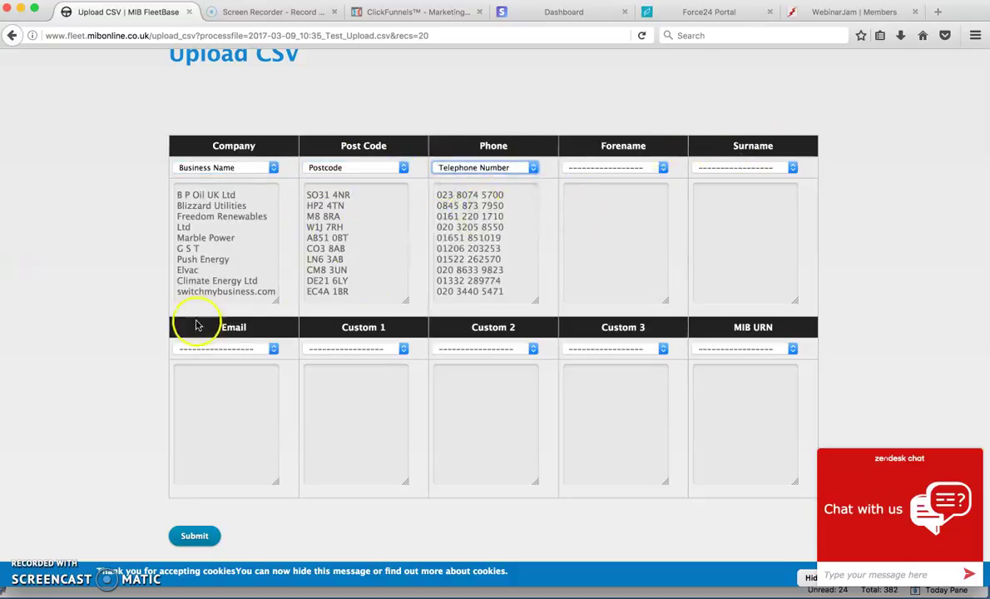
Step: Map the Email column to Contact email address and submit the column mapping
left_click(236, 348)
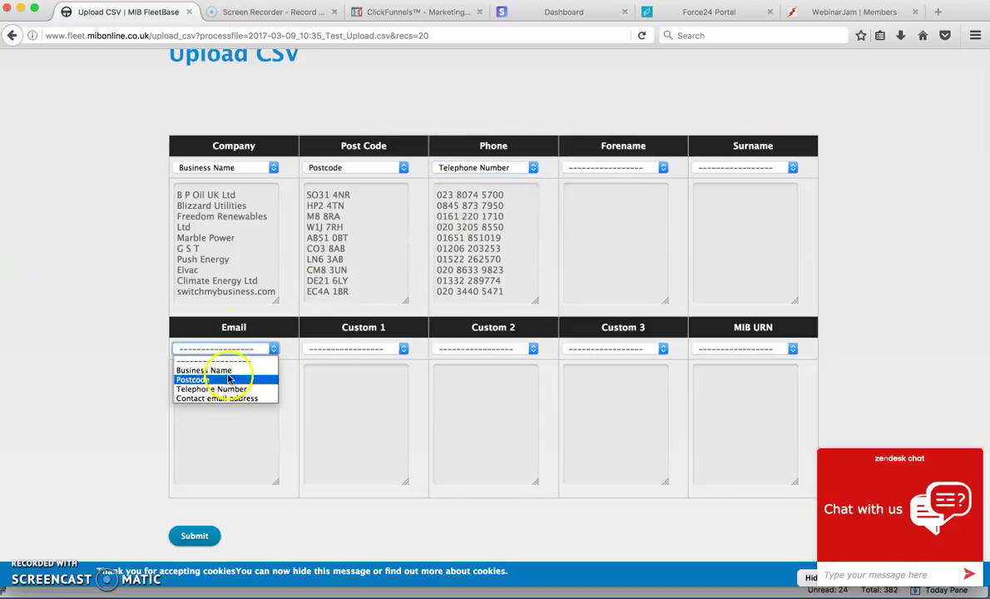
left_click(221, 399)
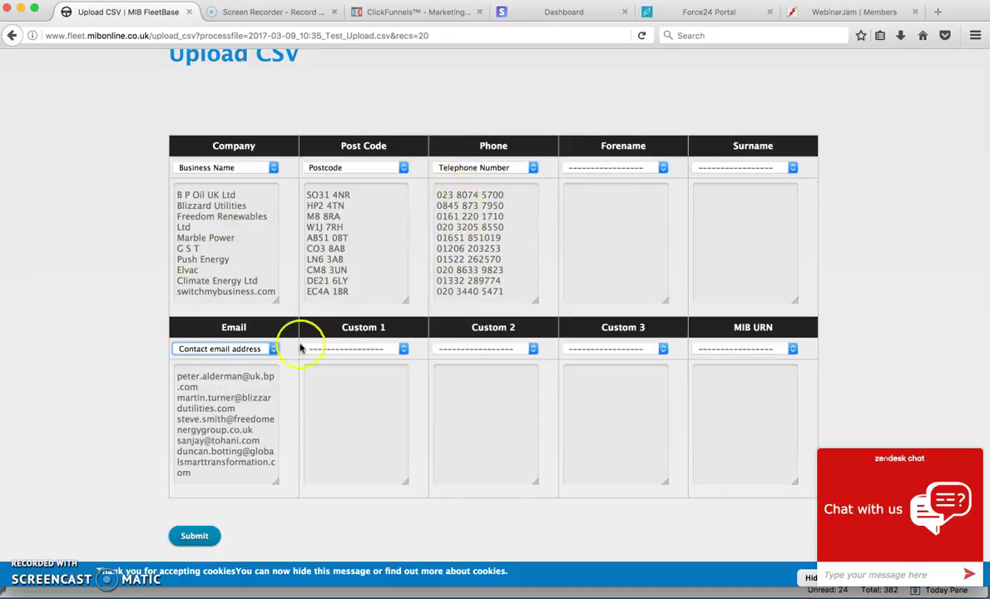
scroll(191, 349, "down", 2)
left_click(194, 466)
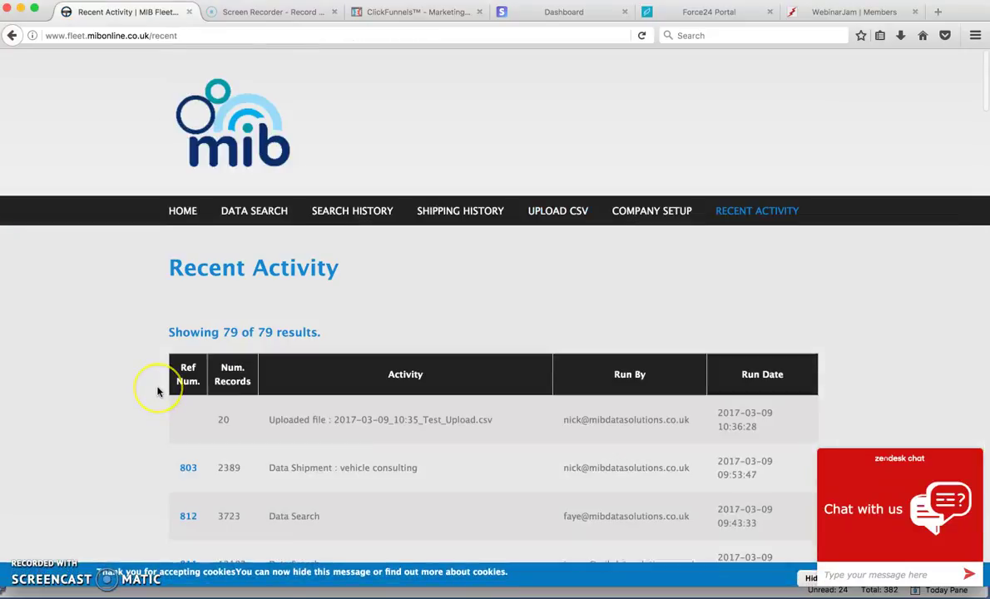
Step: Open the Data Search page and set the minimum fleet size to 10 in the Fleet Selections
scroll(157, 388, "down", 1)
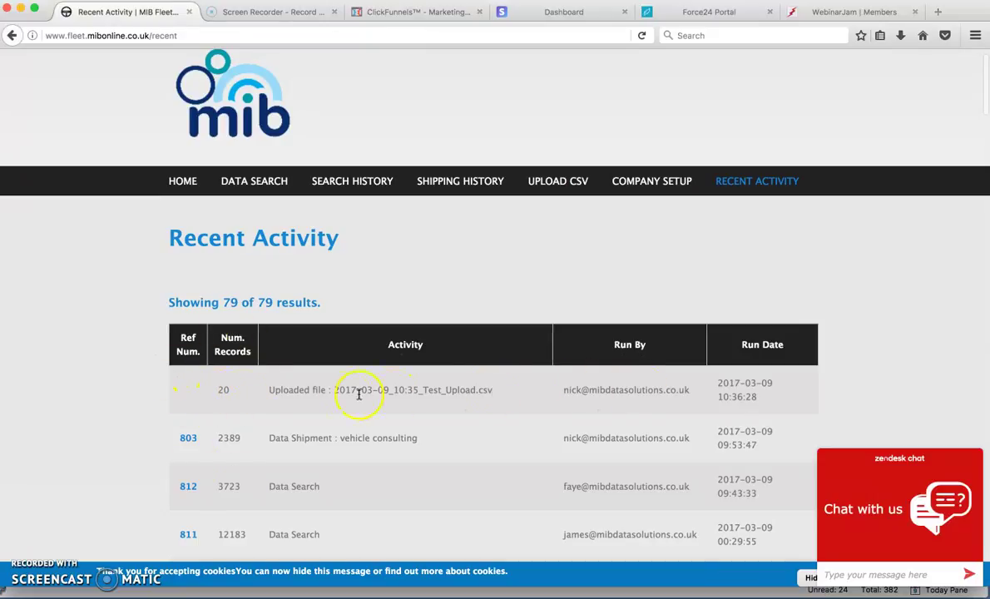
left_click(280, 188)
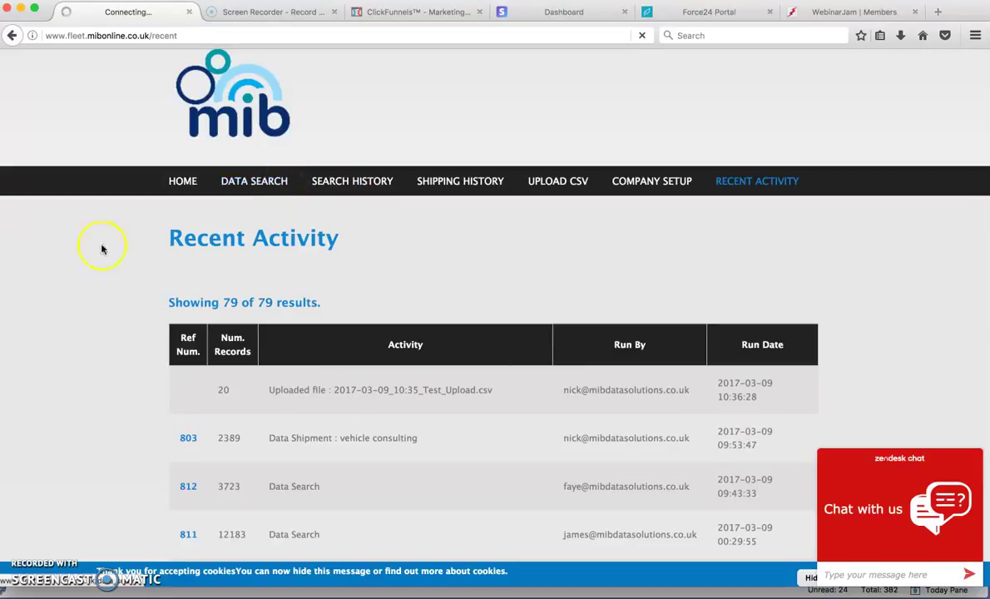
scroll(84, 259, "down", 5)
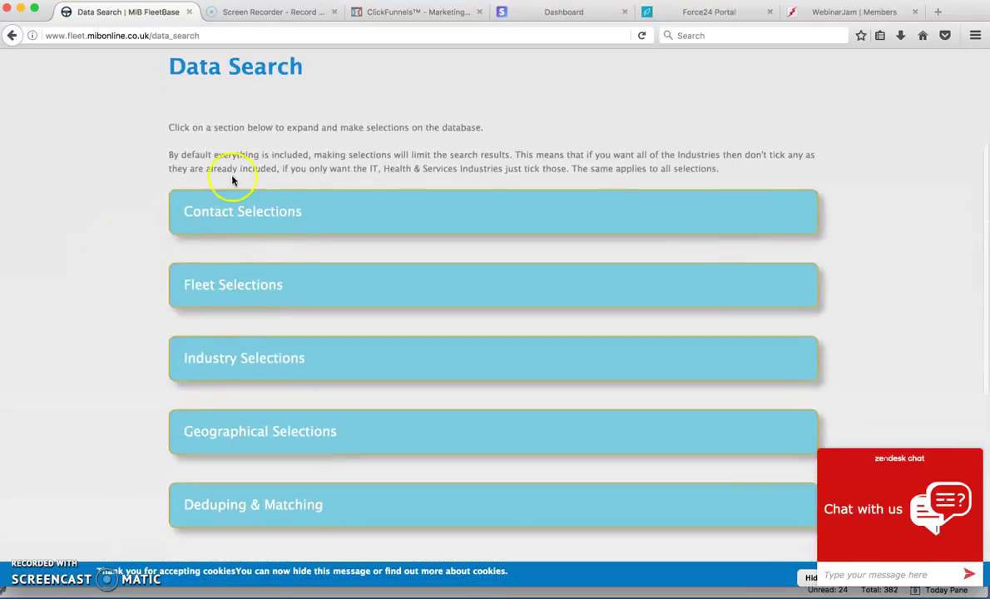
left_click(222, 283)
scroll(129, 285, "down", 2)
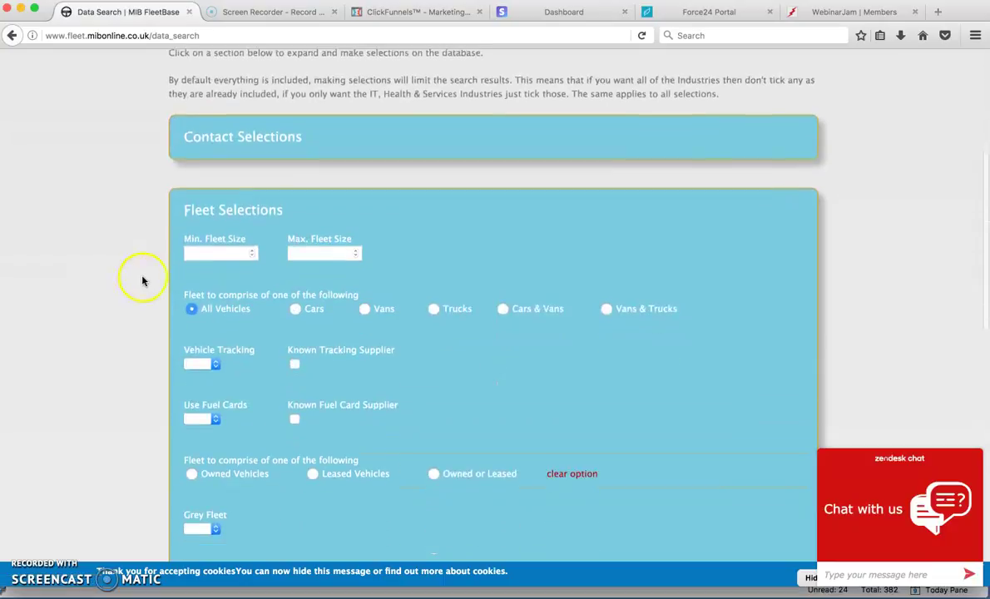
left_click(250, 253)
left_click(220, 258)
type("1")
key("BackSpace")
type("0")
left_click(271, 278)
Step: Restrict the fleet to Cars & Vans and run the search
left_click(503, 308)
scroll(155, 320, "down", 5)
scroll(155, 322, "down", 4)
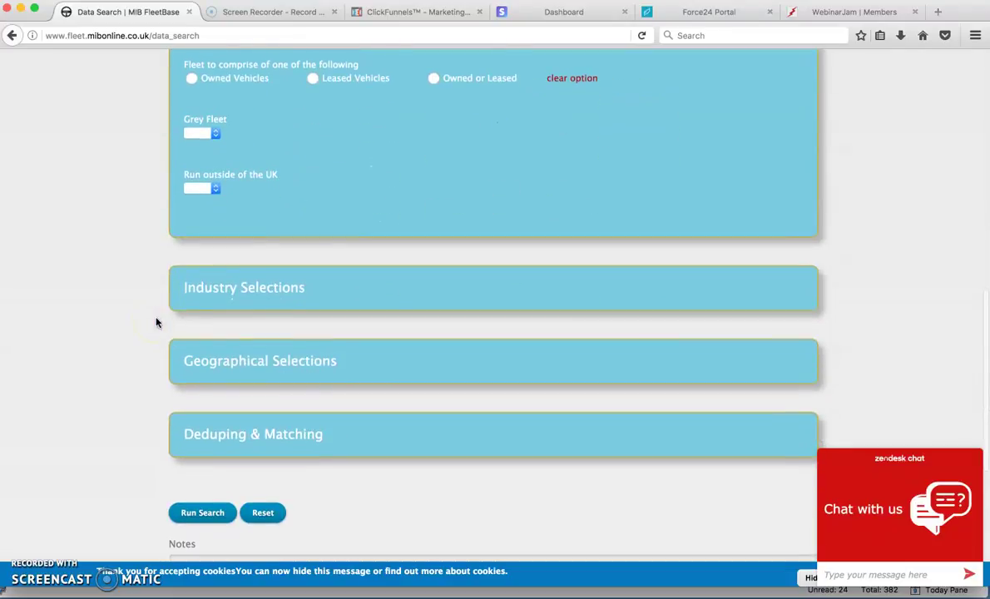
scroll(112, 261, "down", 2)
scroll(114, 262, "down", 2)
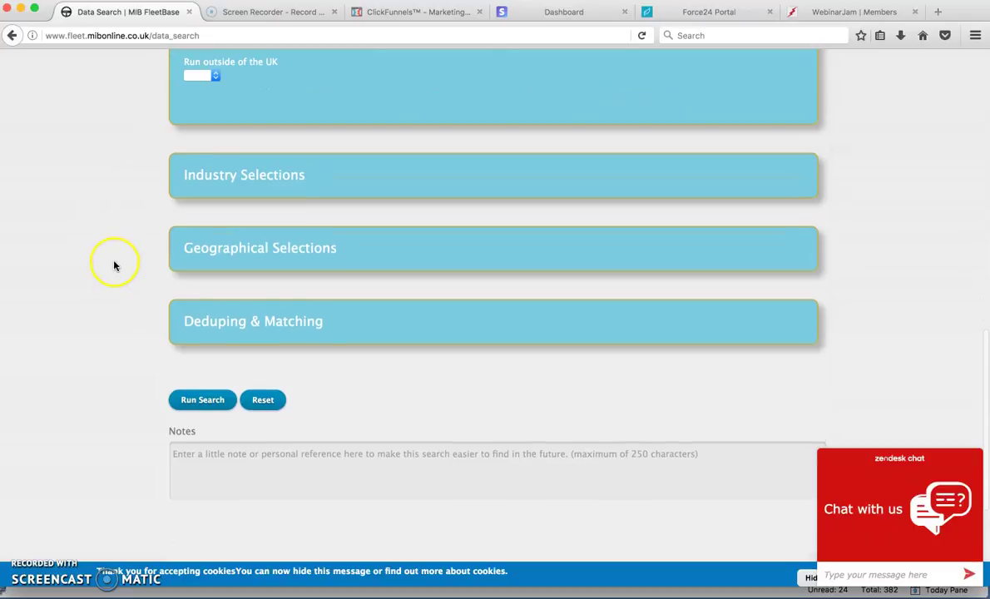
left_click(204, 343)
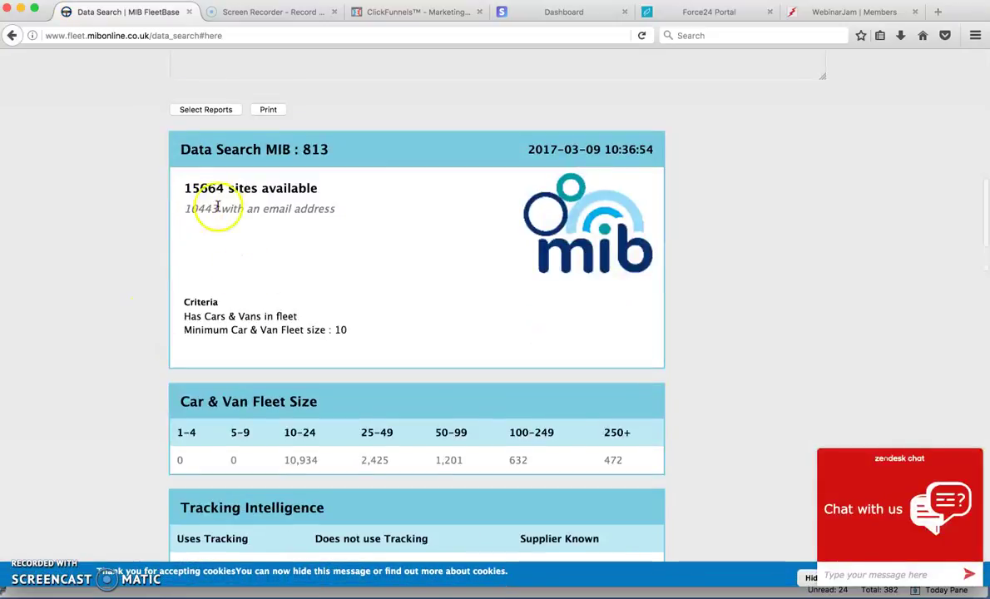
Step: Choose 2017-03-09_10:35_Test_Upload.csv as the uploaded file to dedupe in the Deduping & Matching section
scroll(119, 239, "up", 5)
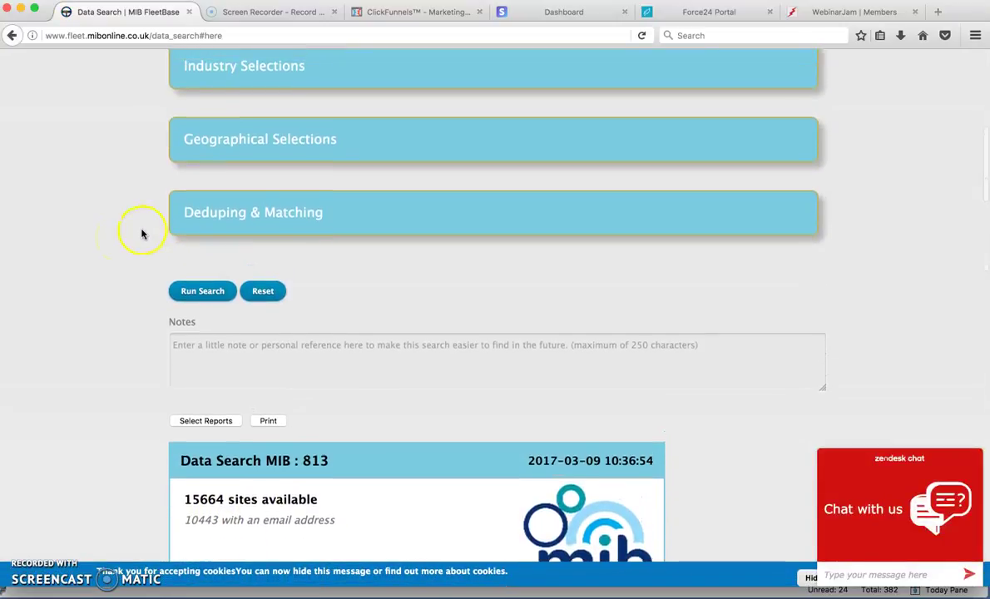
scroll(179, 220, "up", 2)
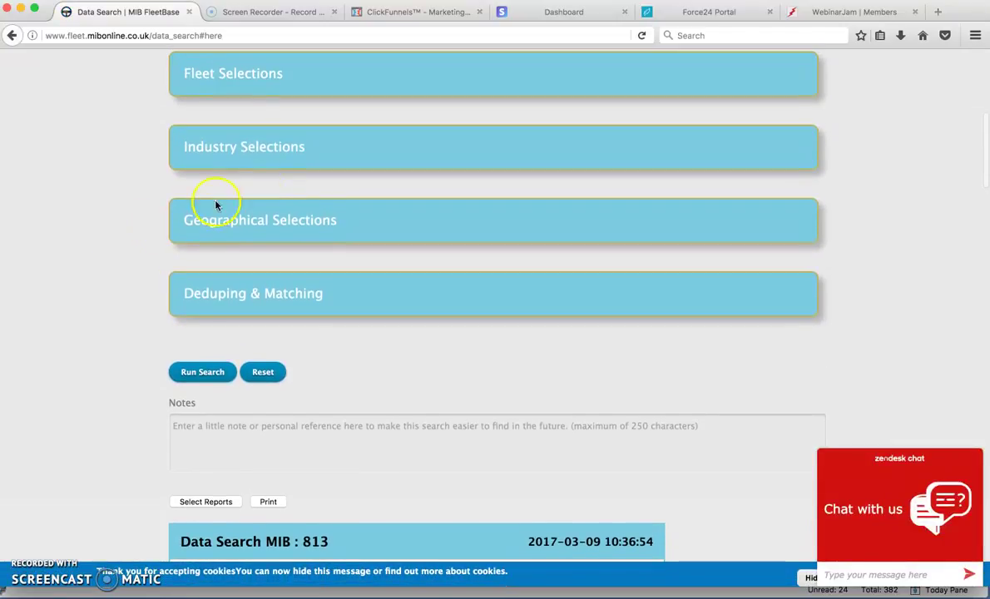
left_click(212, 293)
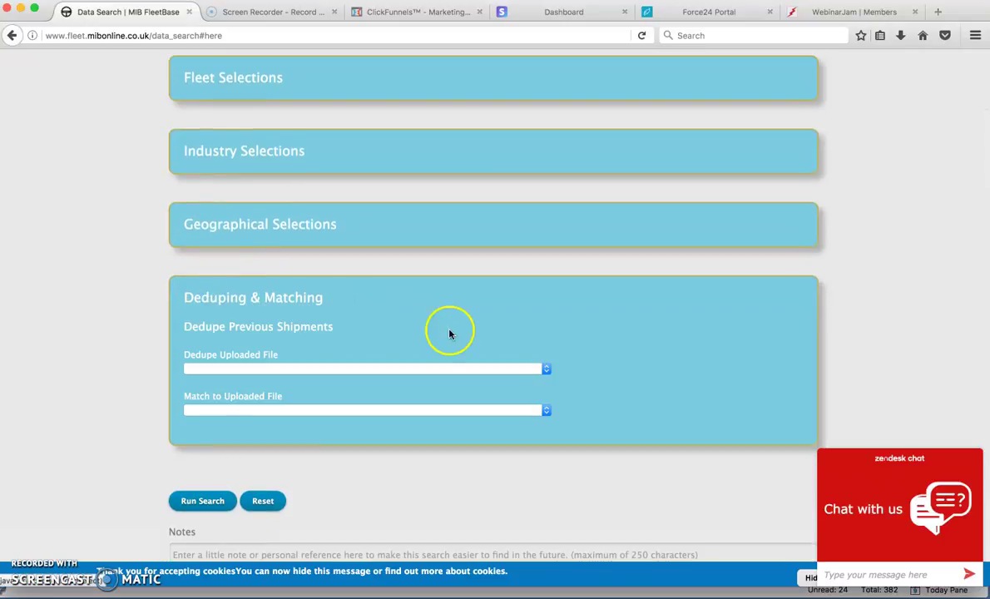
left_click_drag(180, 360, 278, 359)
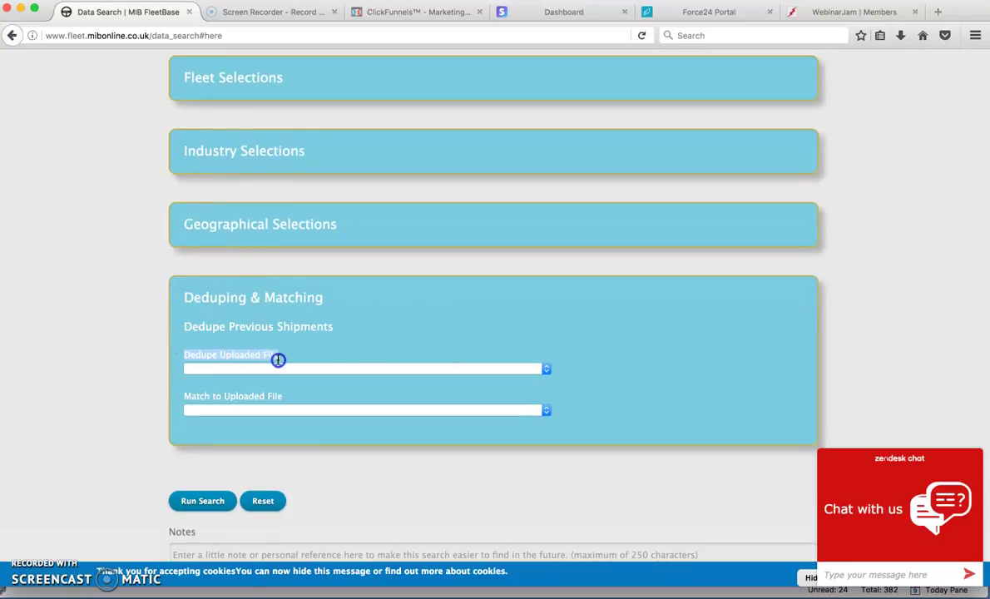
left_click(546, 369)
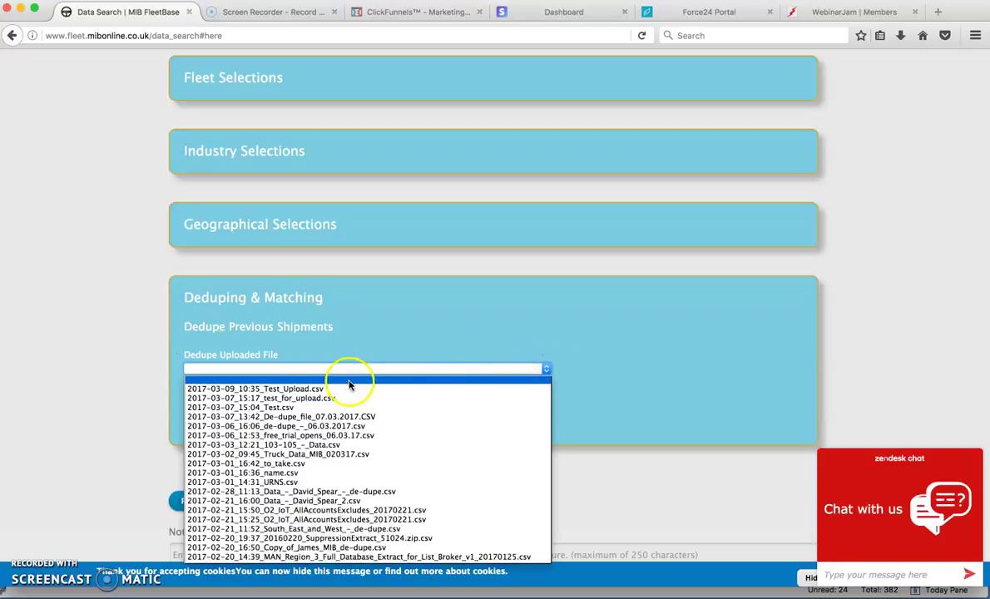
scroll(321, 390, "down", 1)
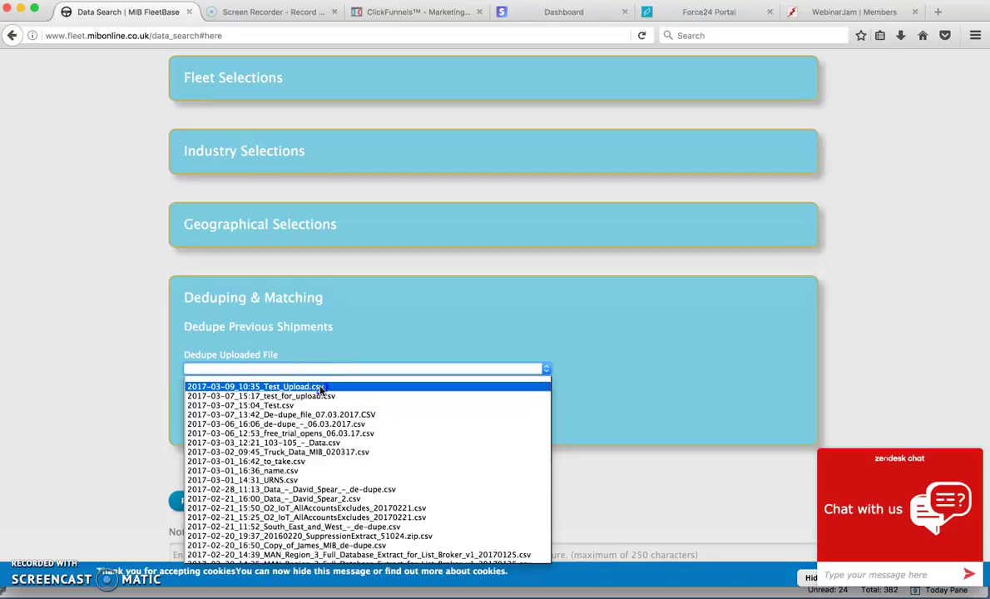
left_click(321, 388)
Step: Rerun the search with the dedupe file applied and check the count of sites with an email address
scroll(133, 379, "down", 2)
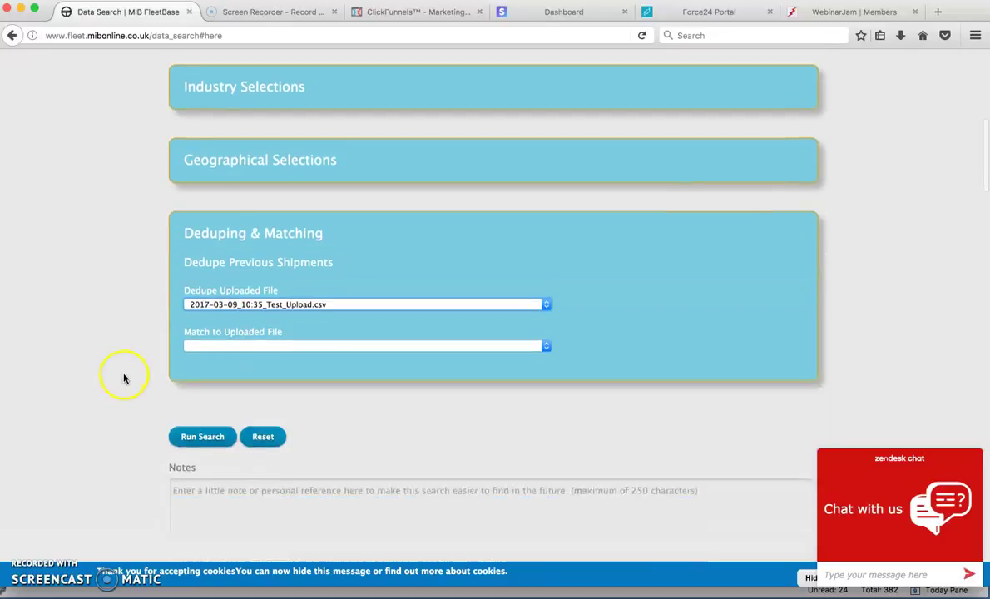
left_click(200, 416)
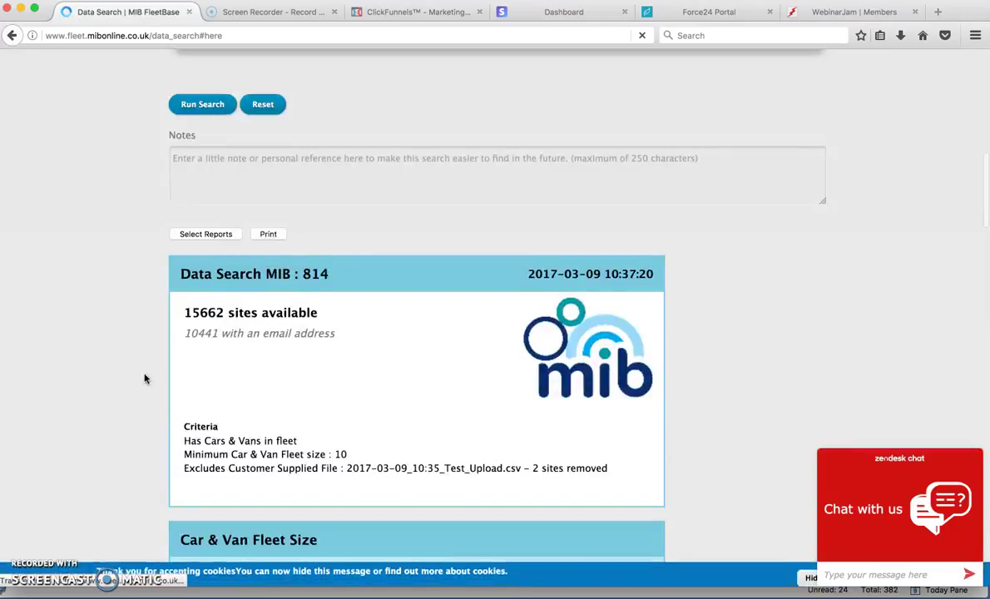
scroll(145, 379, "down", 1)
left_click_drag(183, 298, 347, 302)
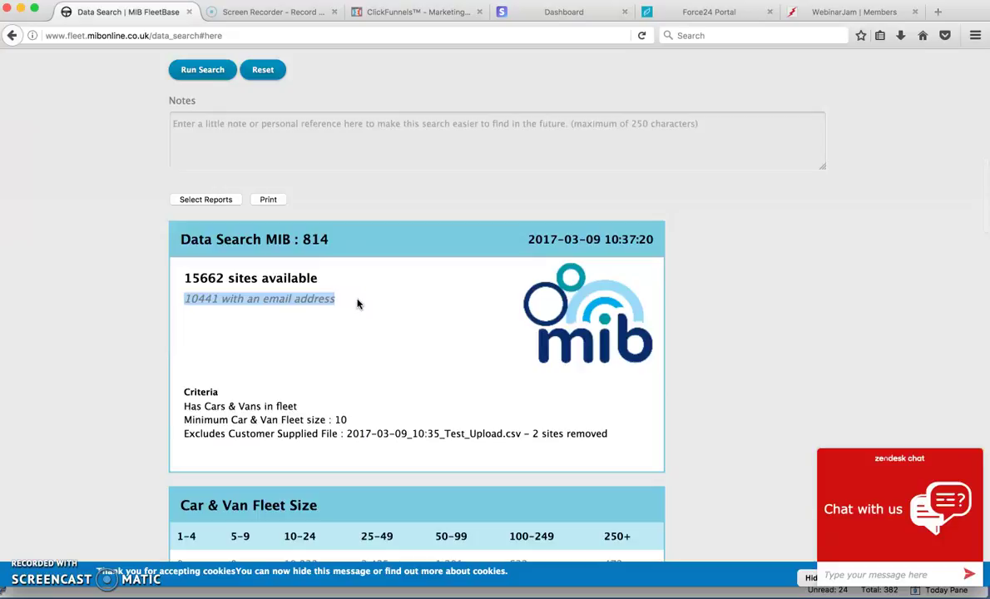
Step: Reopen the Deduping & Matching section and examine the Match to Uploaded File option
scroll(80, 276, "up", 6)
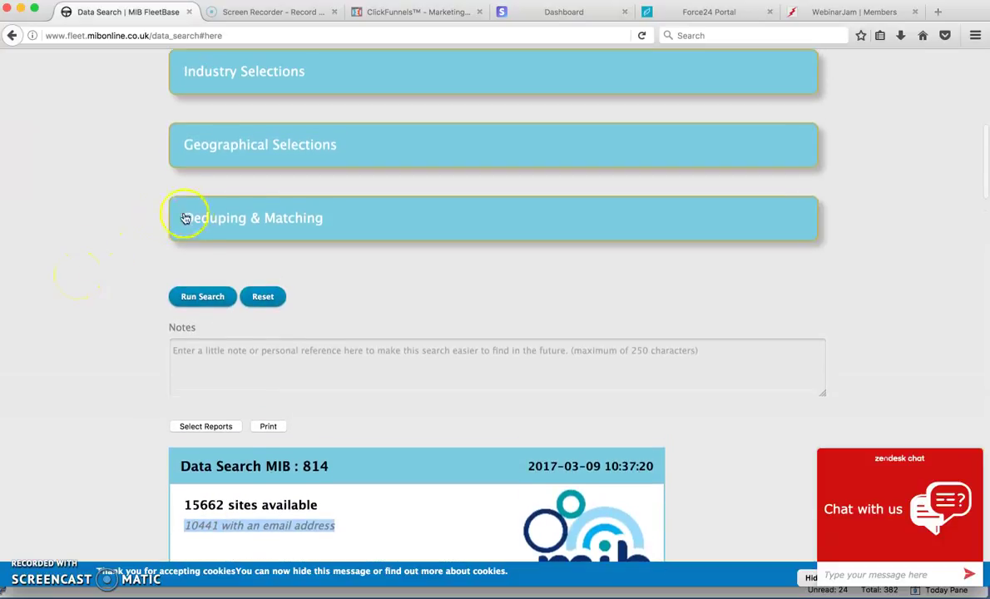
left_click(185, 218)
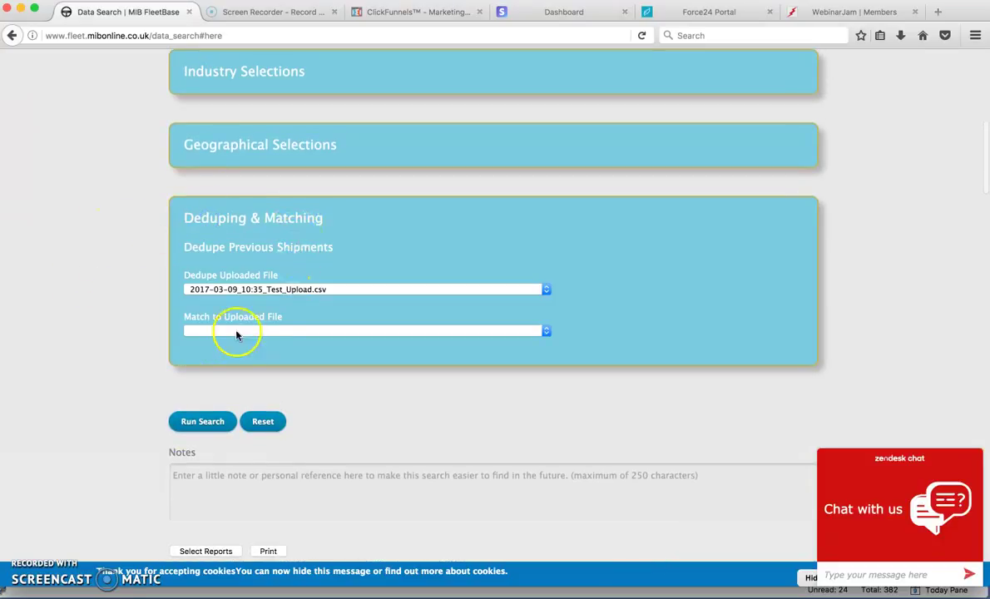
left_click_drag(185, 316, 281, 317)
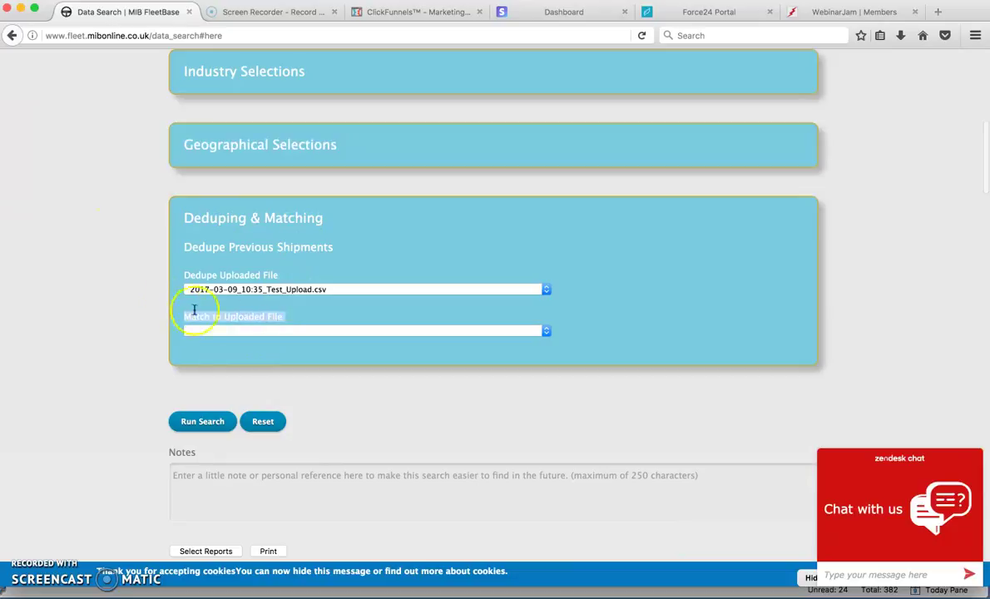
scroll(150, 299, "up", 1)
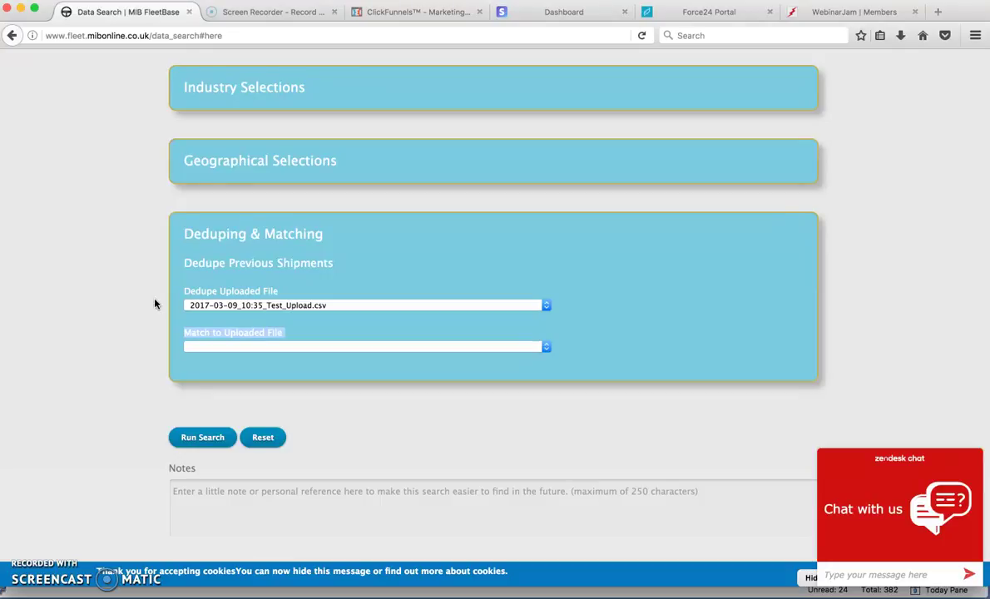
scroll(154, 304, "up", 5)
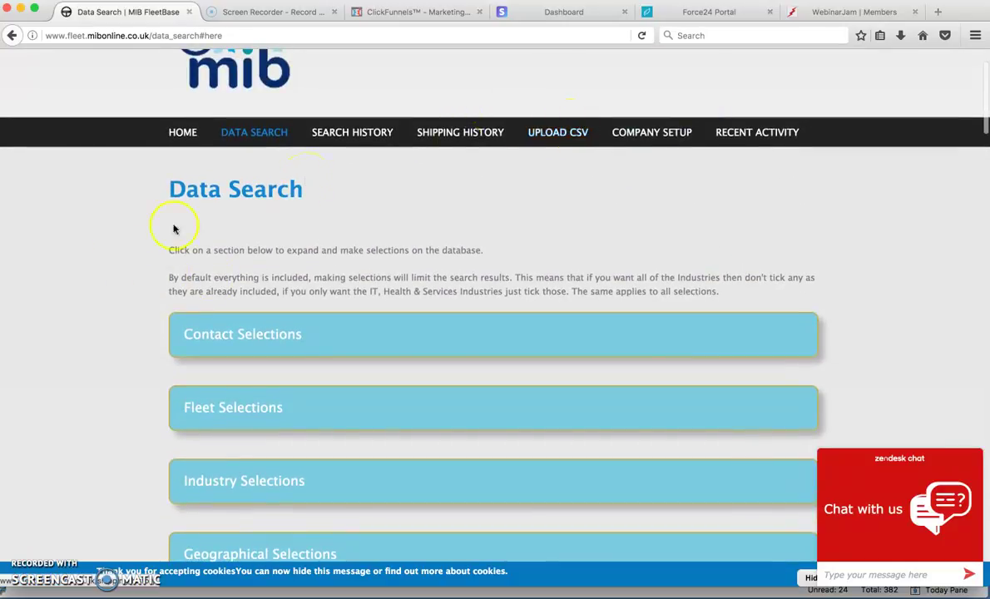
scroll(104, 273, "down", 7)
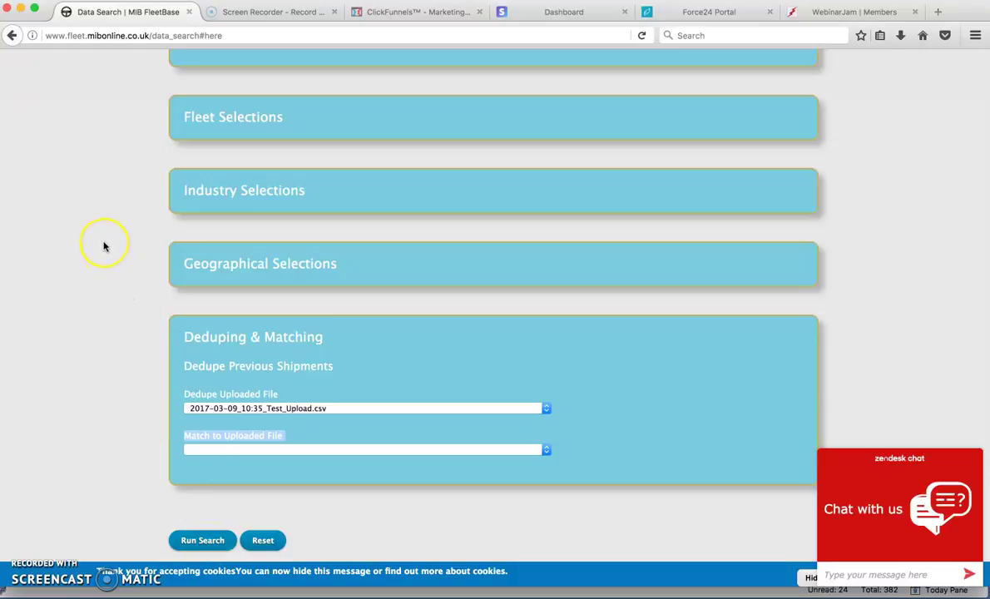
scroll(104, 246, "up", 5)
scroll(104, 247, "down", 3)
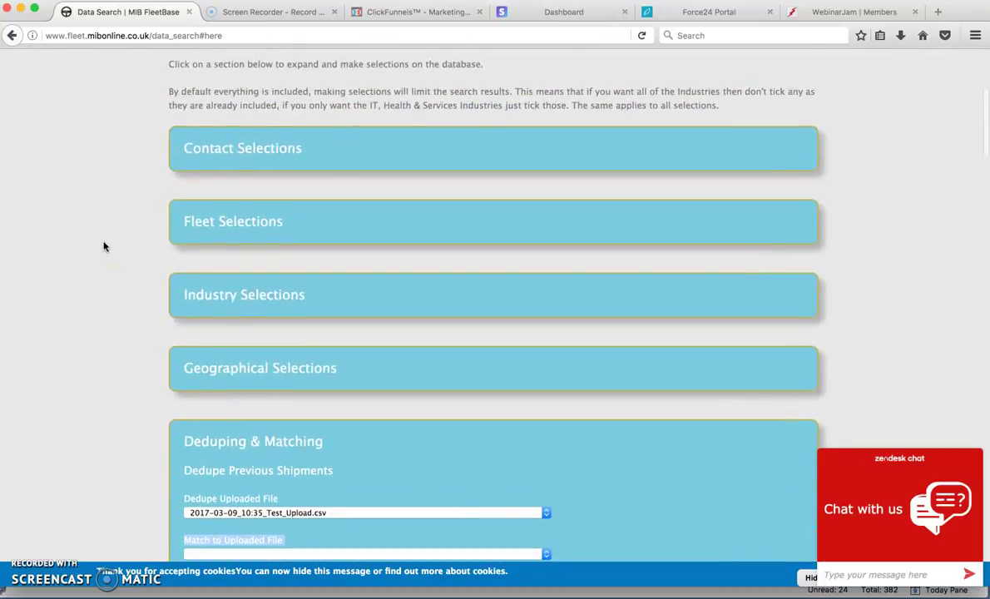
scroll(104, 247, "down", 5)
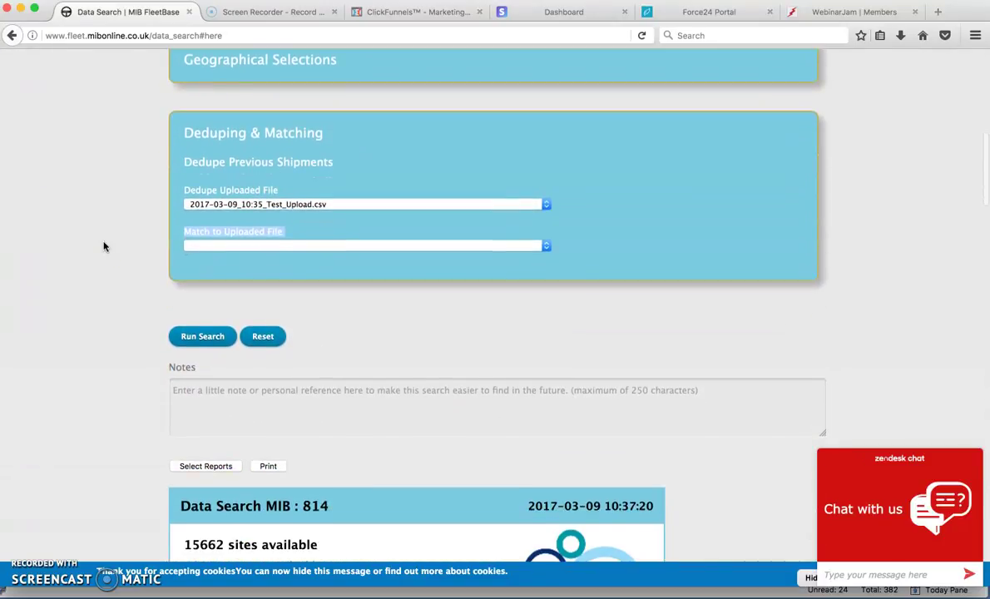
scroll(104, 247, "up", 5)
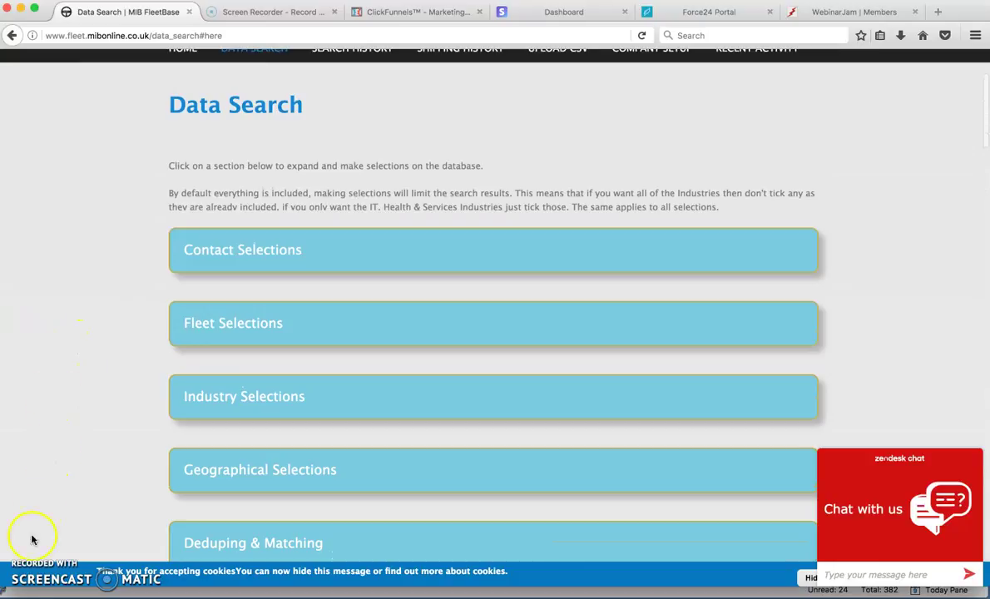